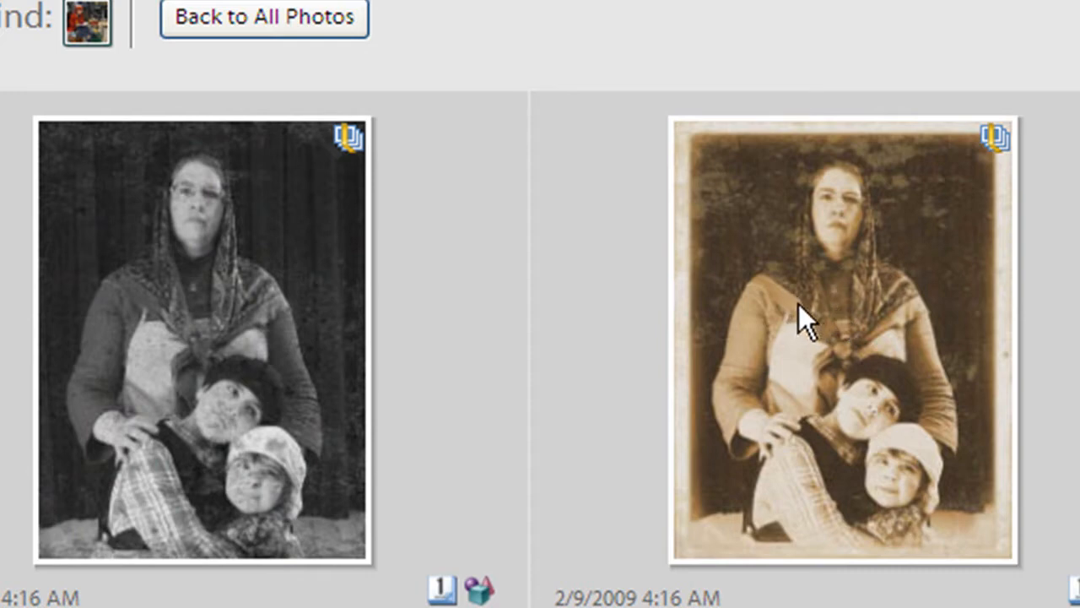
# Reveal the items in the version set of the black-and-white portrait.
pyautogui.click(241, 322)
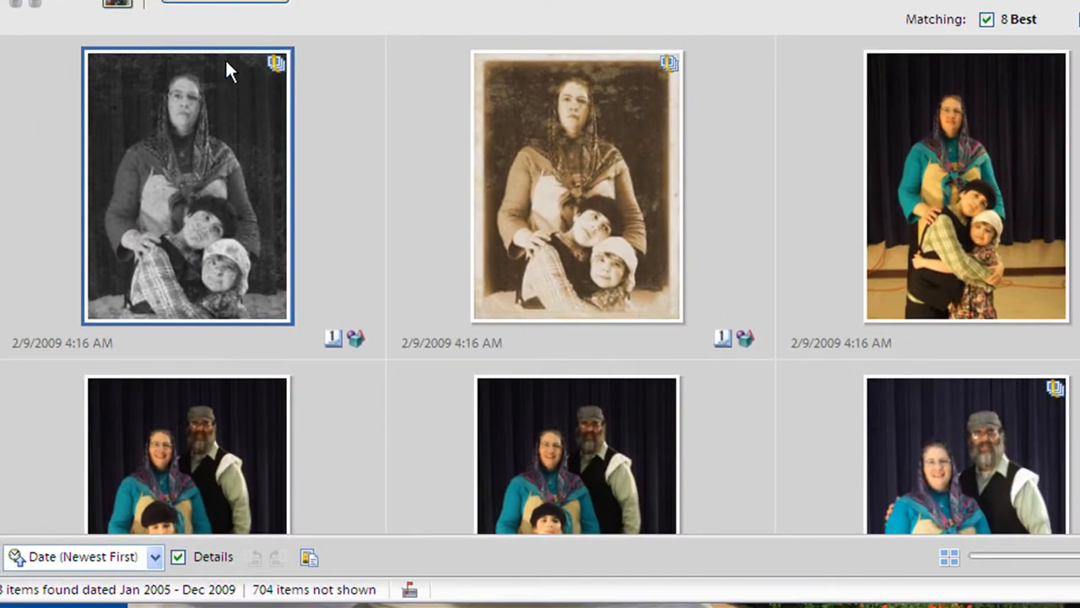
pyautogui.rightClick(225, 58)
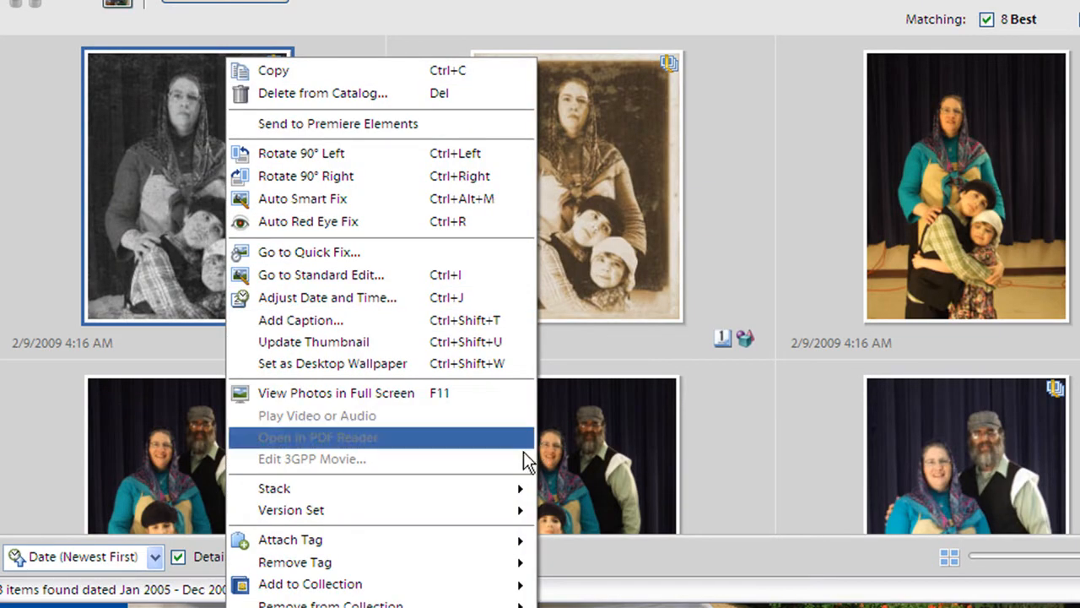
pyautogui.moveTo(517, 511)
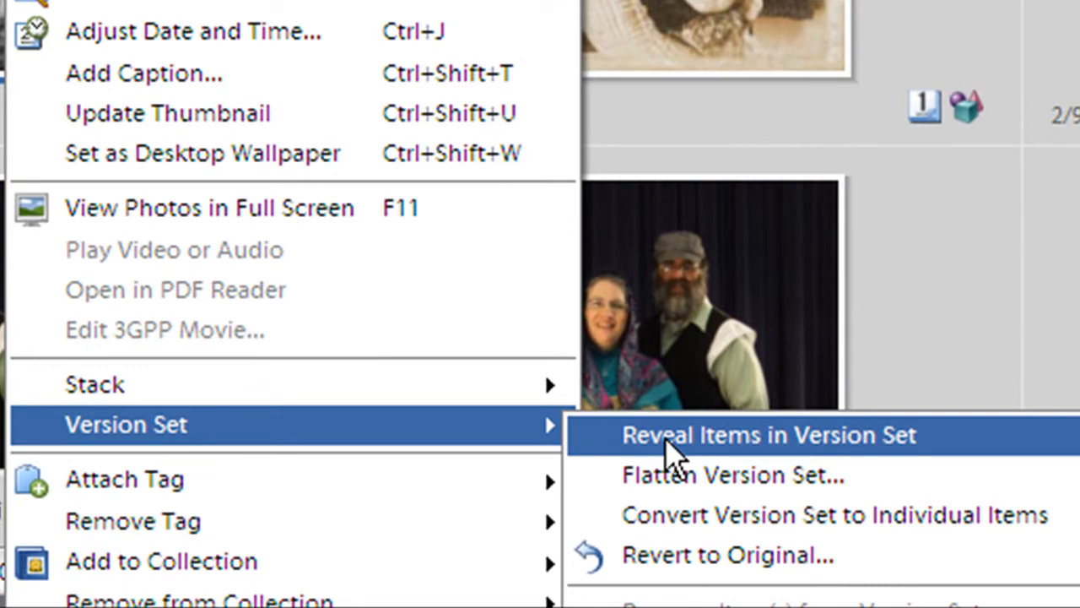
pyautogui.click(666, 440)
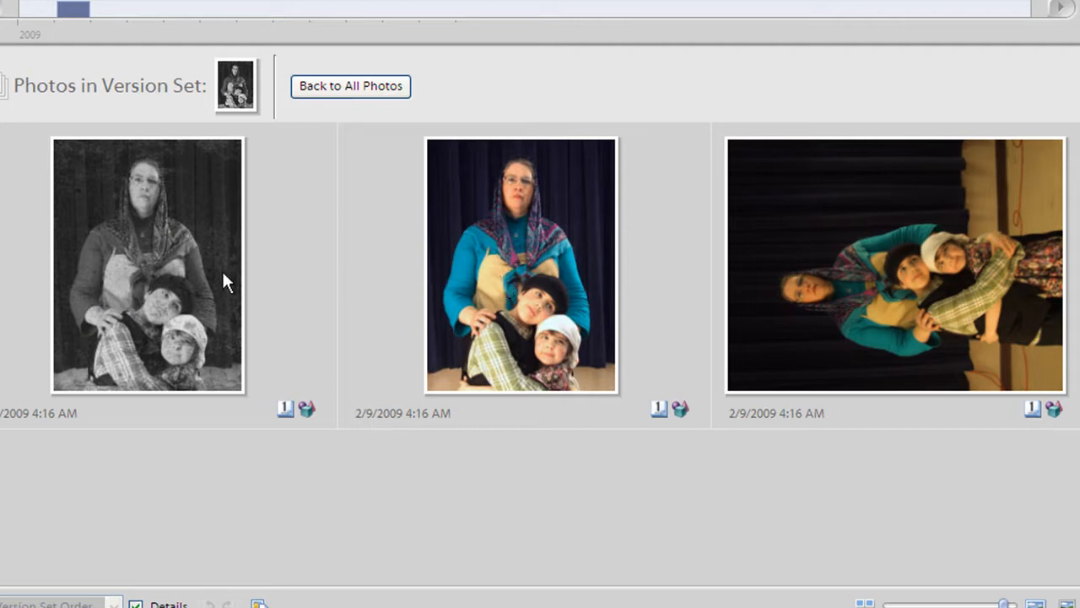
# Open the set's upright colour version in the Photoshop Elements Editor and convert its background into a regular layer named Layer 0.
pyautogui.click(523, 253)
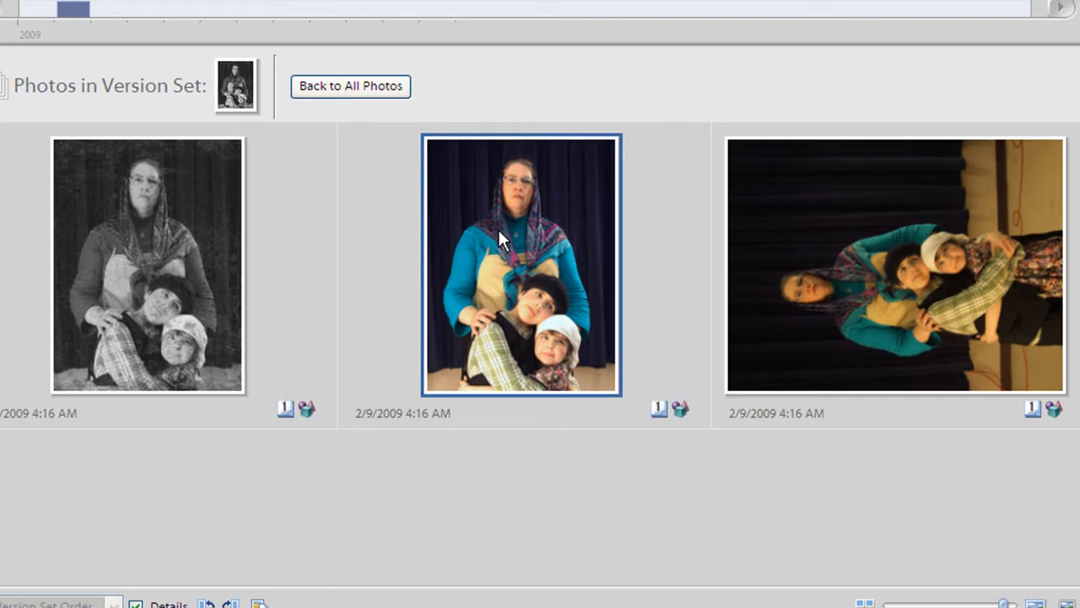
pyautogui.hotkey('ctrl', 'i')
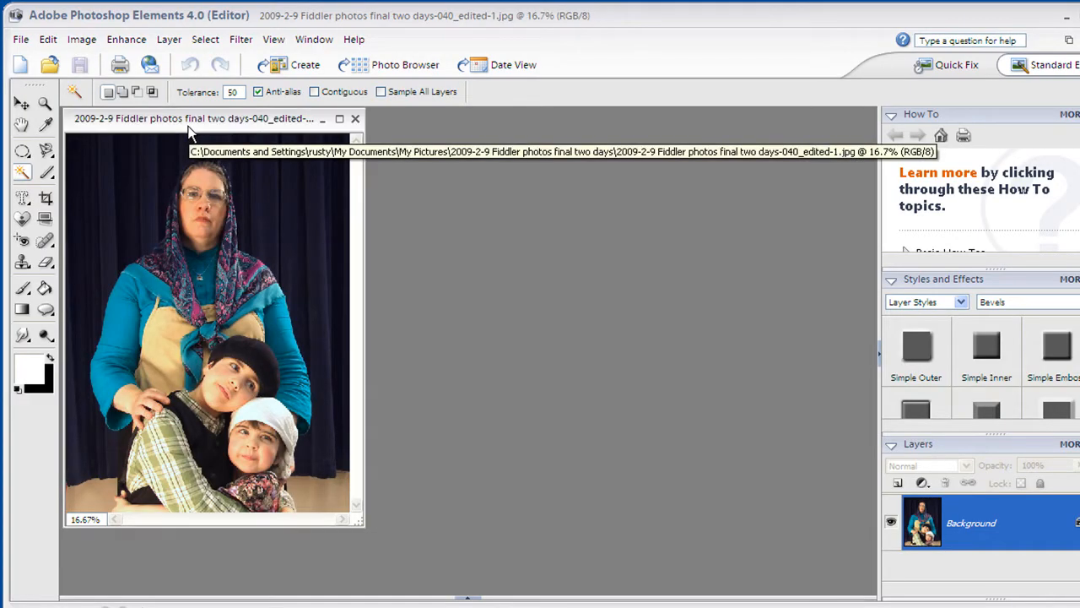
pyautogui.moveTo(189, 132); pyautogui.dragTo(252, 143)
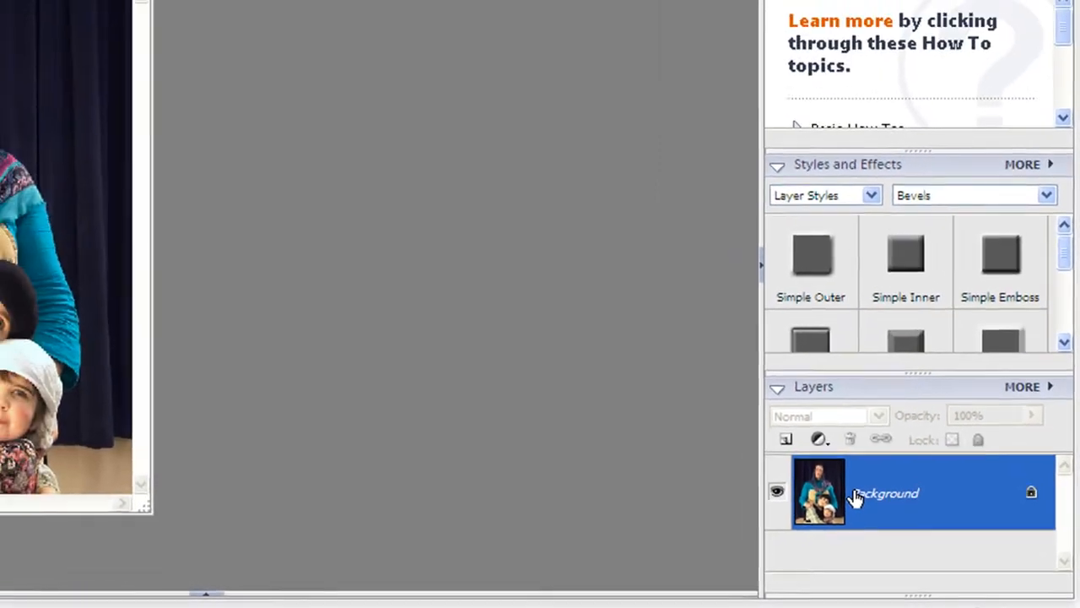
pyautogui.doubleClick(800, 470)
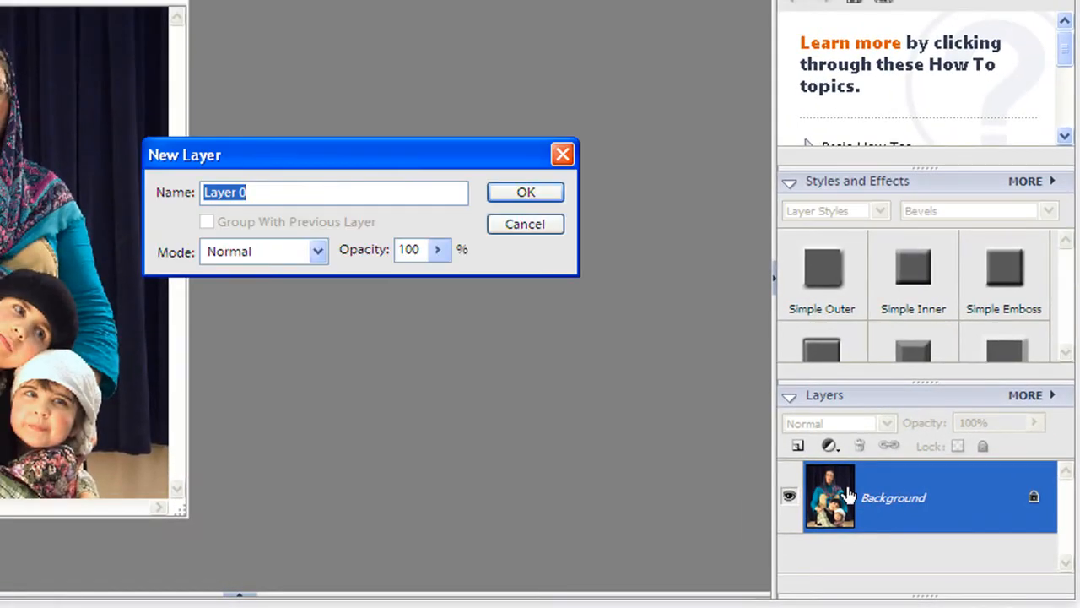
pyautogui.click(498, 192)
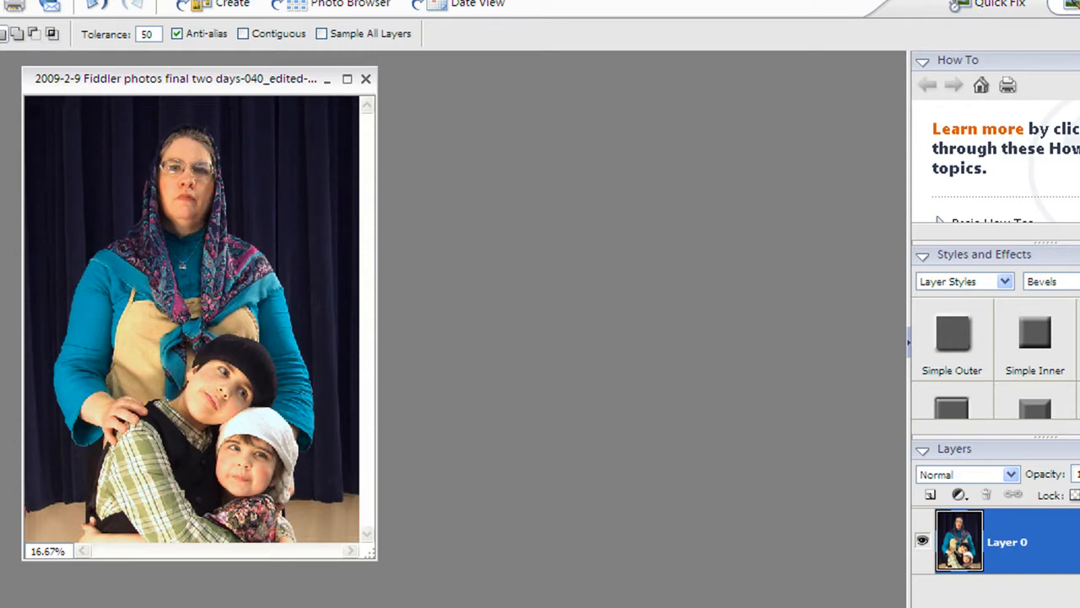
# Desaturate the portrait completely with a Hue/Saturation adjustment, setting saturation to -100.
pyautogui.click(34, 0)
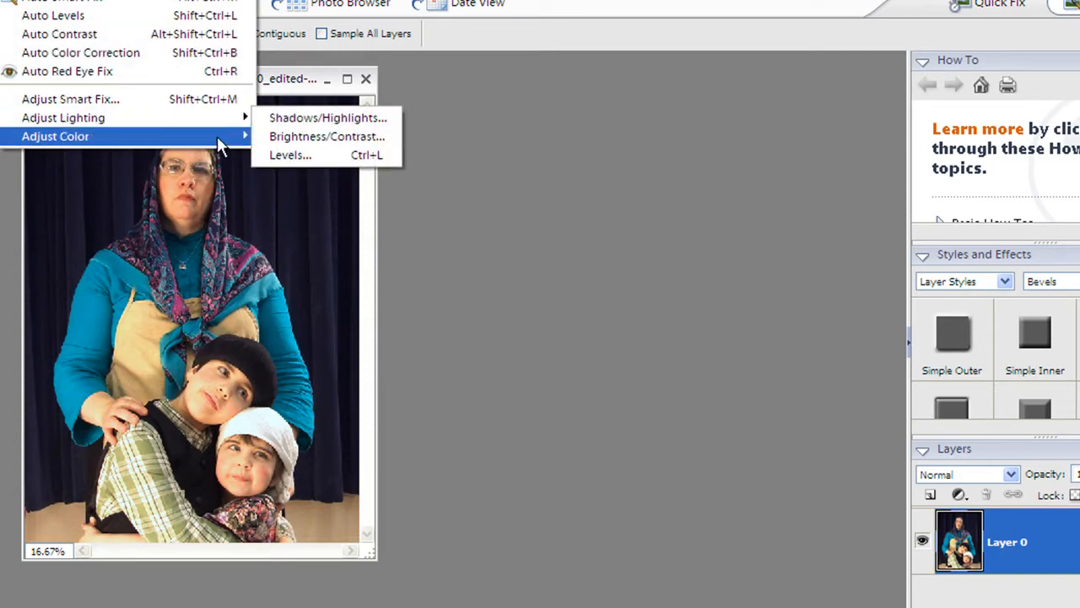
pyautogui.moveTo(221, 143)
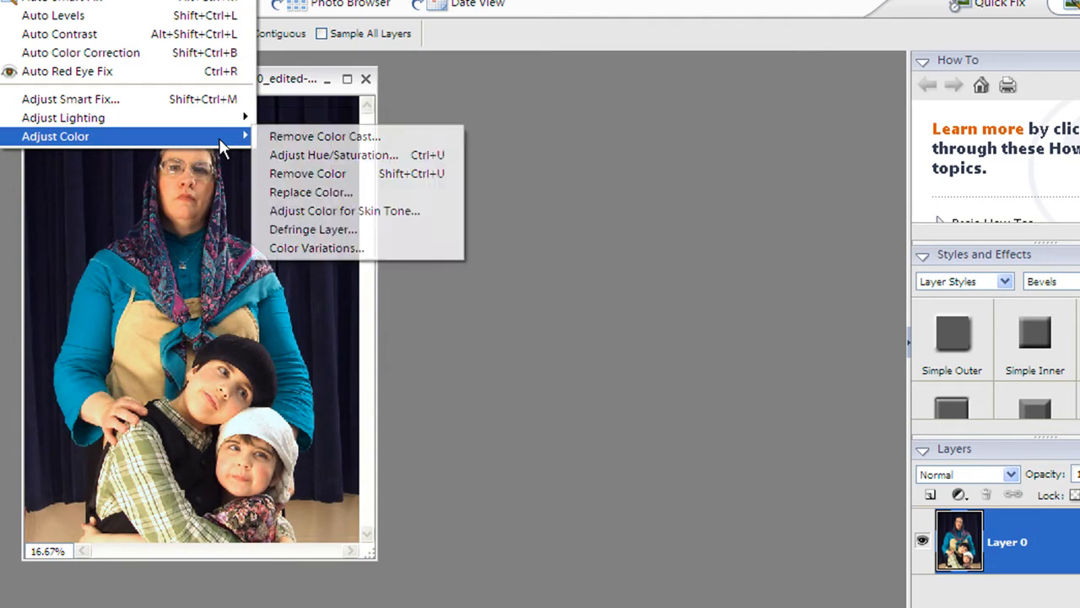
pyautogui.click(319, 155)
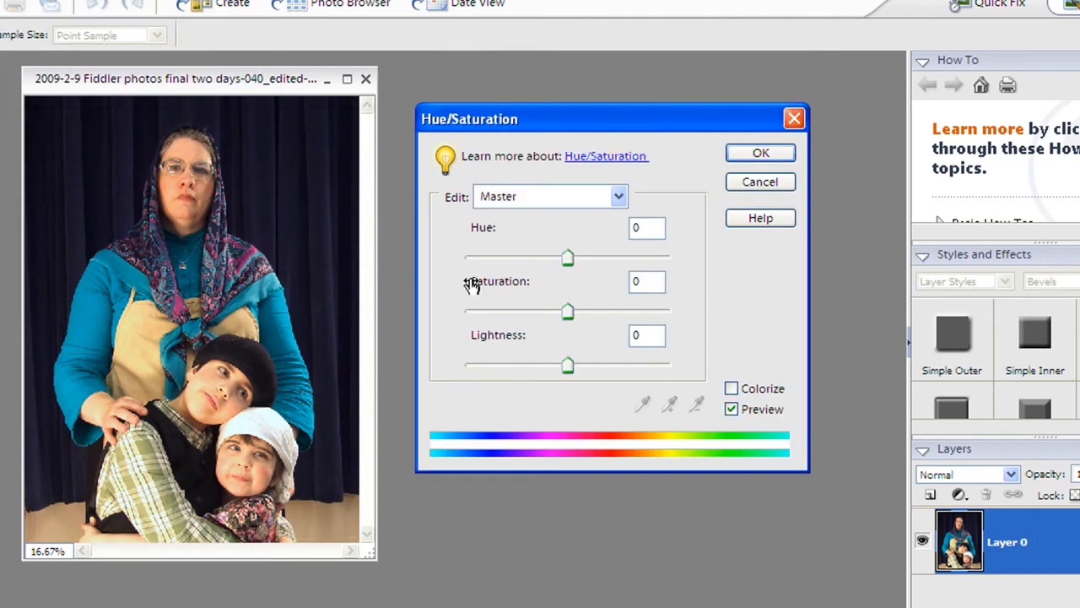
pyautogui.moveTo(571, 319); pyautogui.dragTo(465, 327)
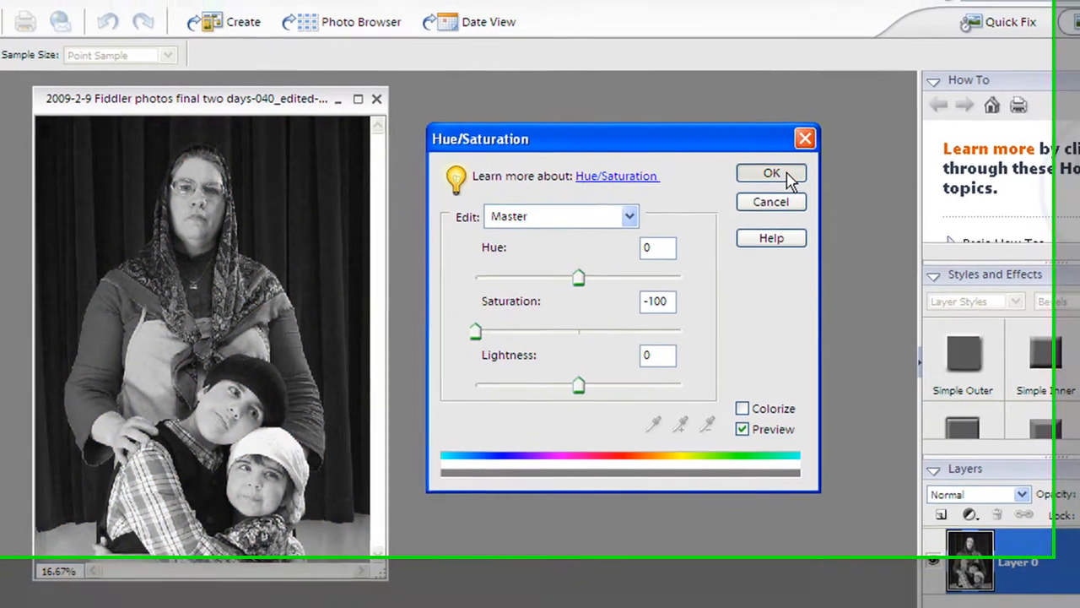
pyautogui.click(786, 174)
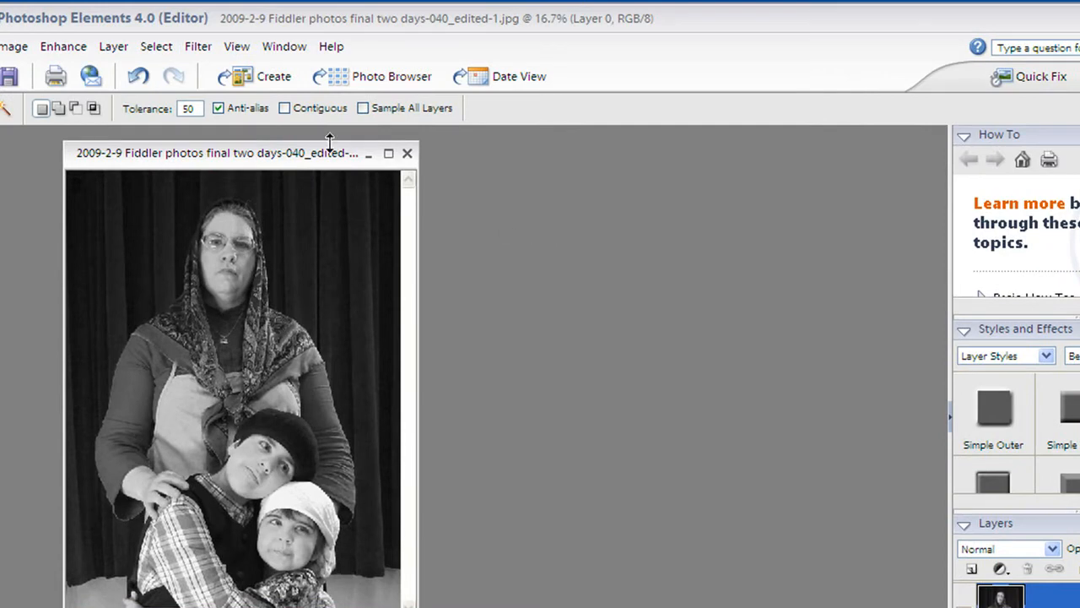
# Soften the black-and-white portrait with a slight Gaussian Blur.
pyautogui.click(199, 51)
pyautogui.moveTo(272, 161)
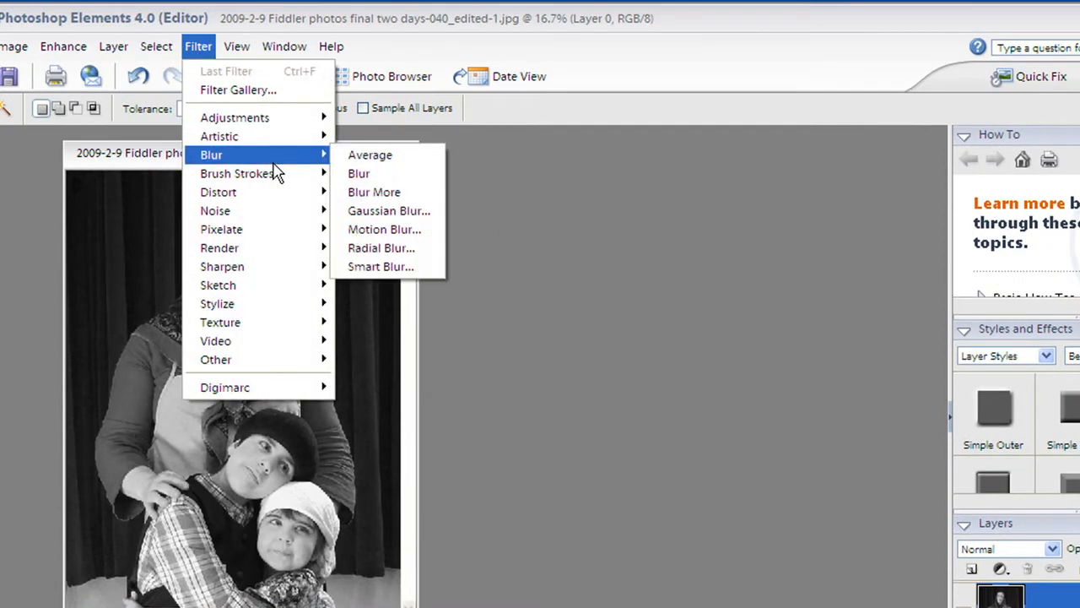
pyautogui.click(378, 212)
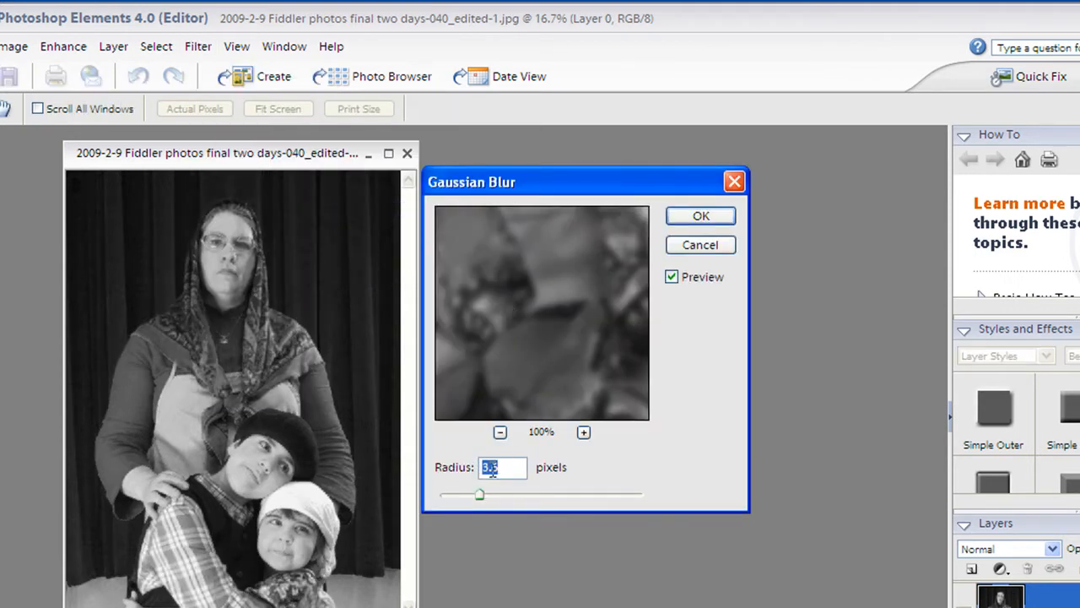
pyautogui.moveTo(481, 499); pyautogui.dragTo(477, 501)
pyautogui.click(685, 221)
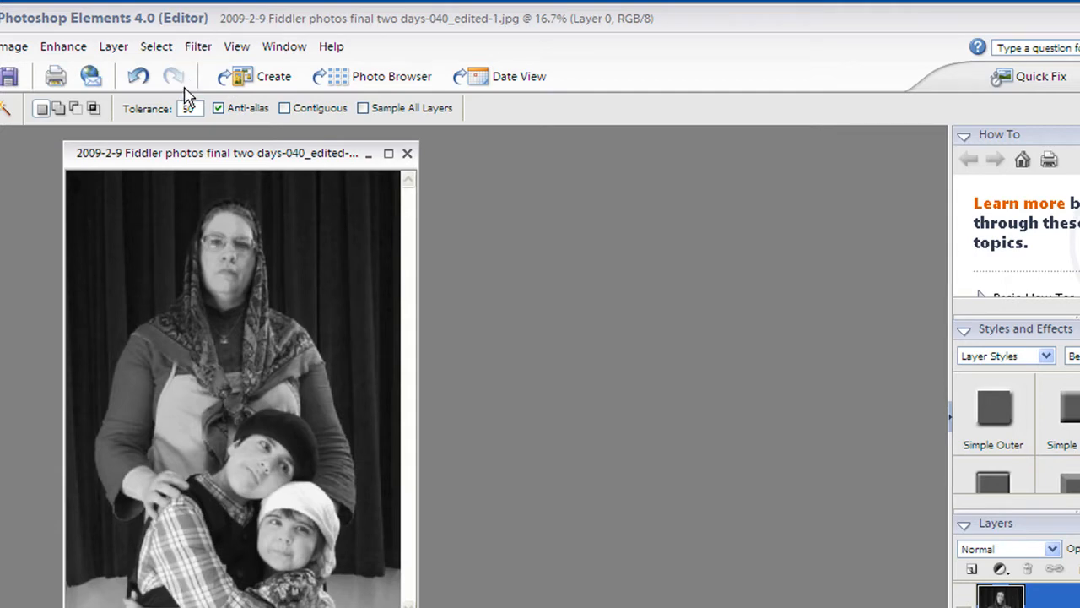
# Add monochromatic noise with Gaussian distribution to the portrait at an amount of 9.75%.
pyautogui.click(196, 49)
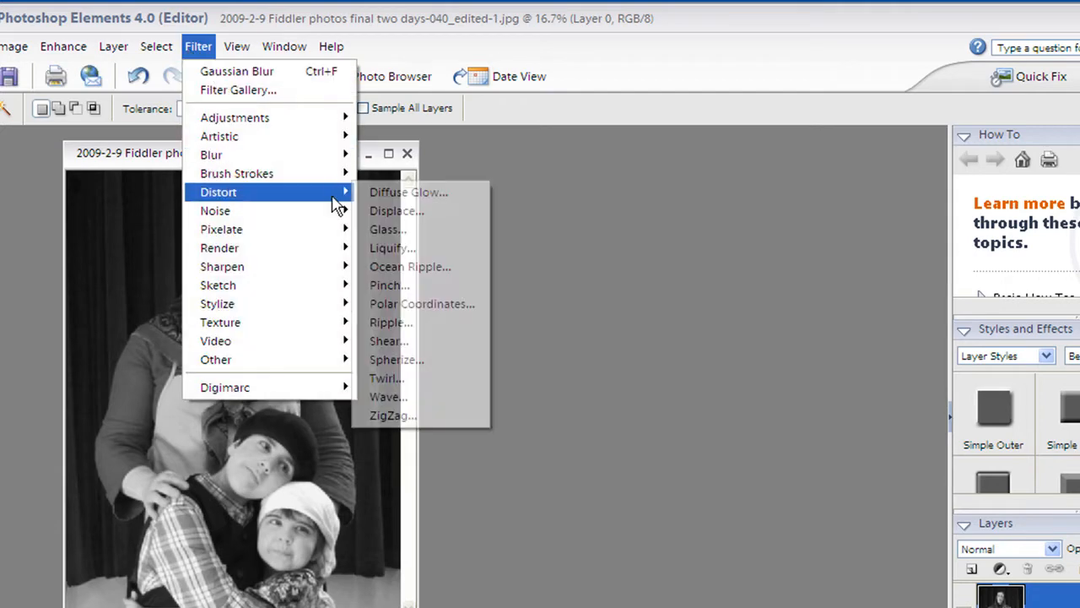
pyautogui.moveTo(345, 212)
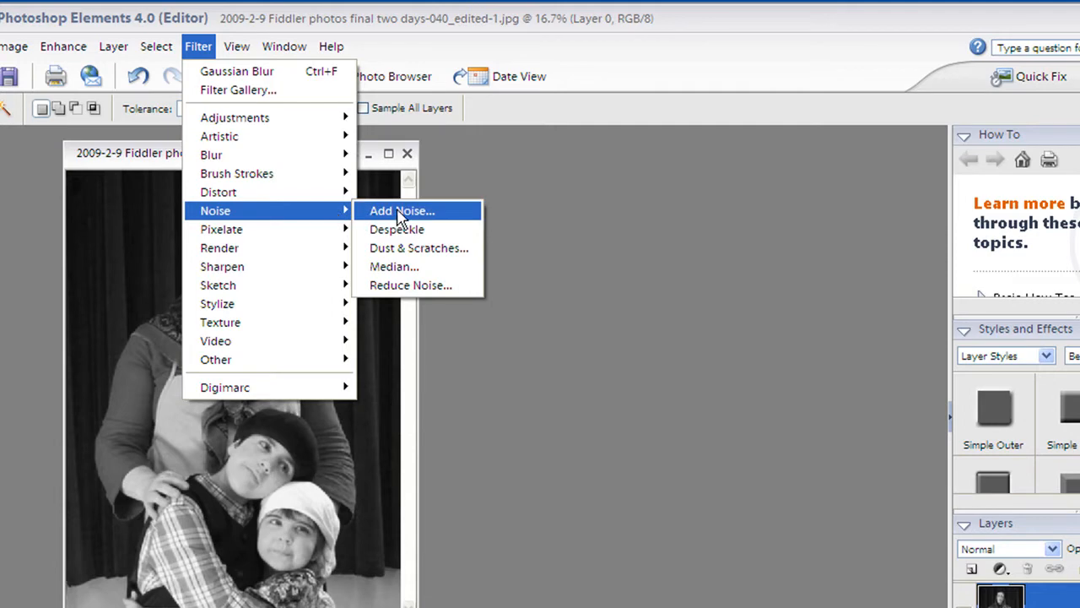
pyautogui.click(400, 213)
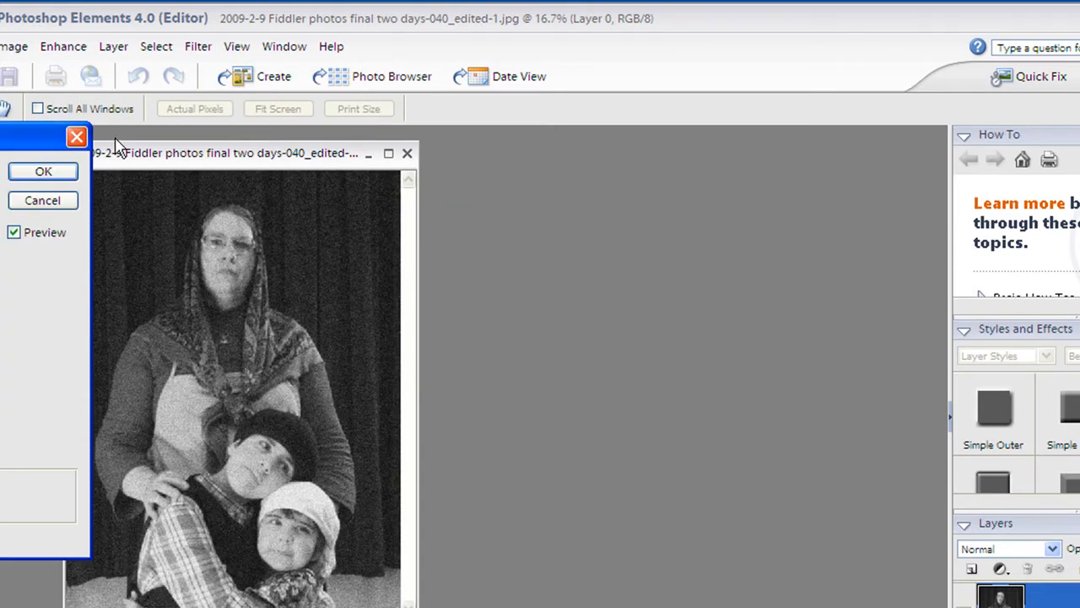
pyautogui.moveTo(3, 140); pyautogui.dragTo(610, 179)
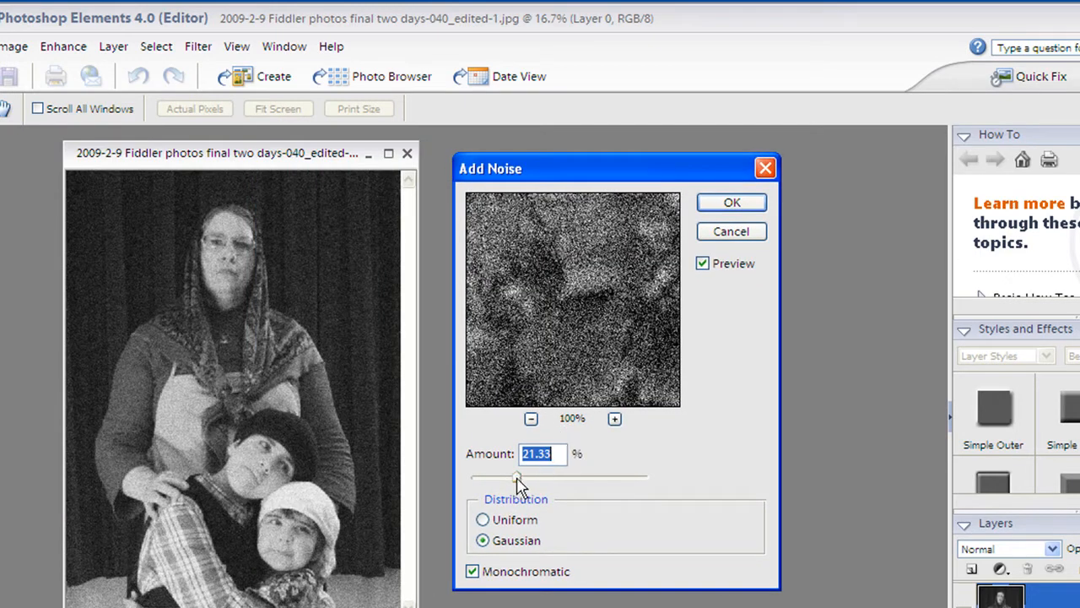
pyautogui.moveTo(518, 477); pyautogui.dragTo(494, 478)
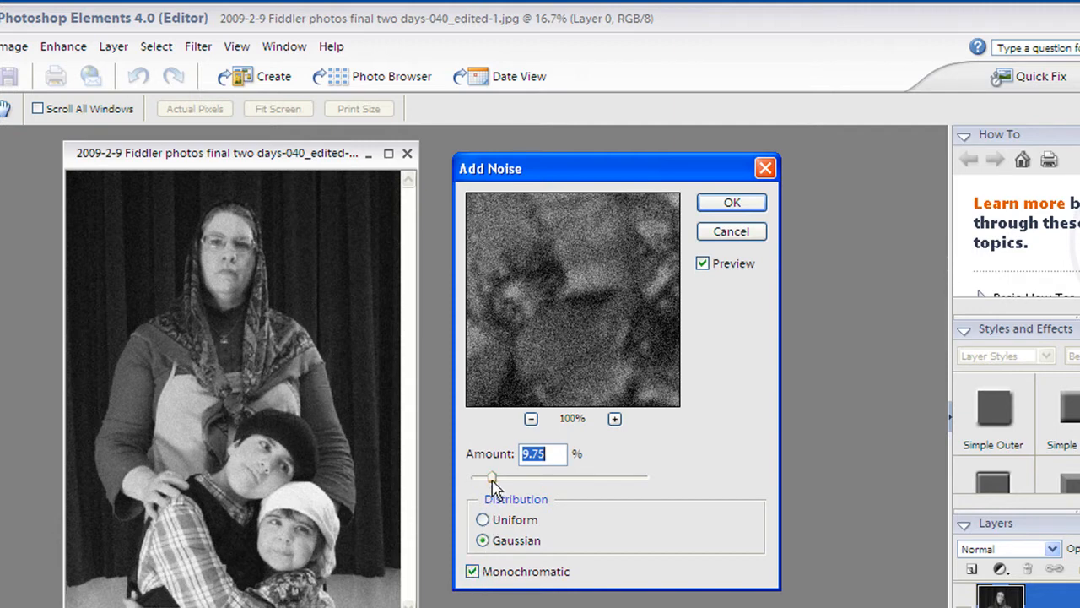
pyautogui.click(730, 211)
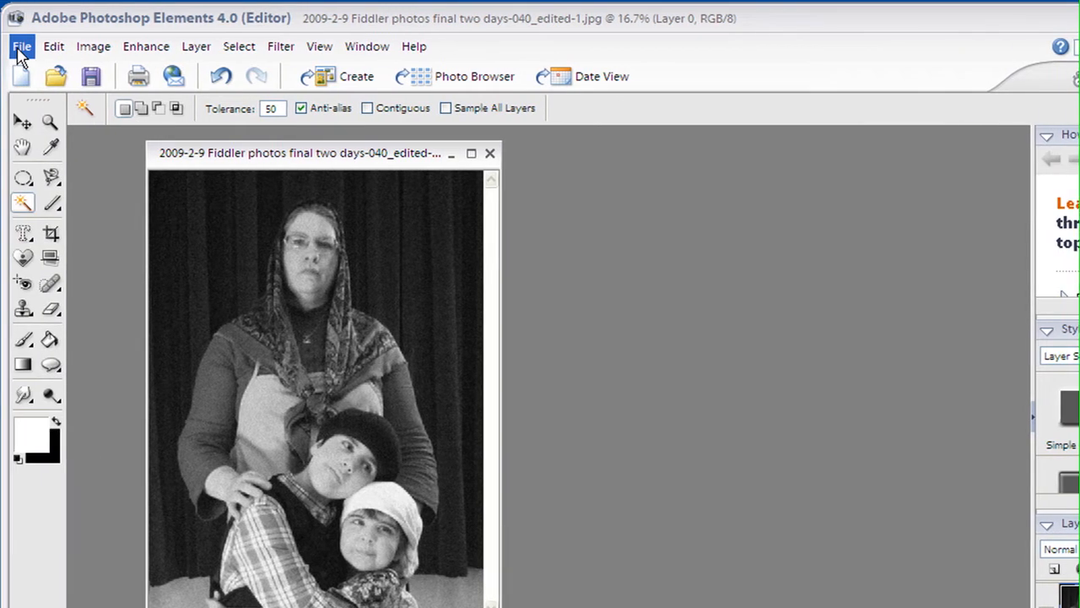
# Open the texture image Crackles0004_M.jpg from My Pictures and reposition its window so the portrait's title bar shows.
pyautogui.click(22, 47)
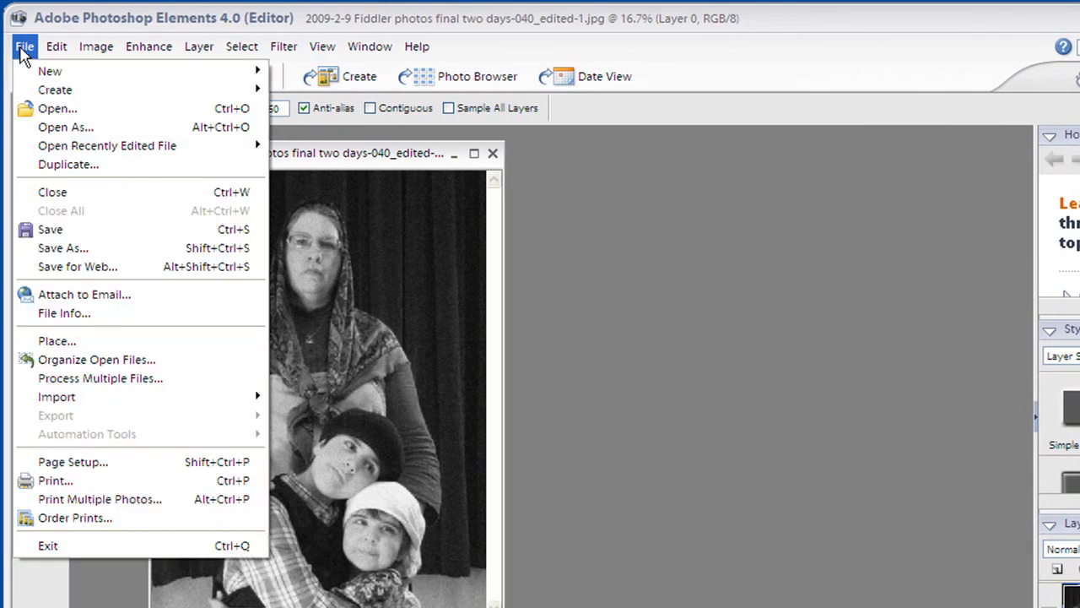
pyautogui.click(55, 108)
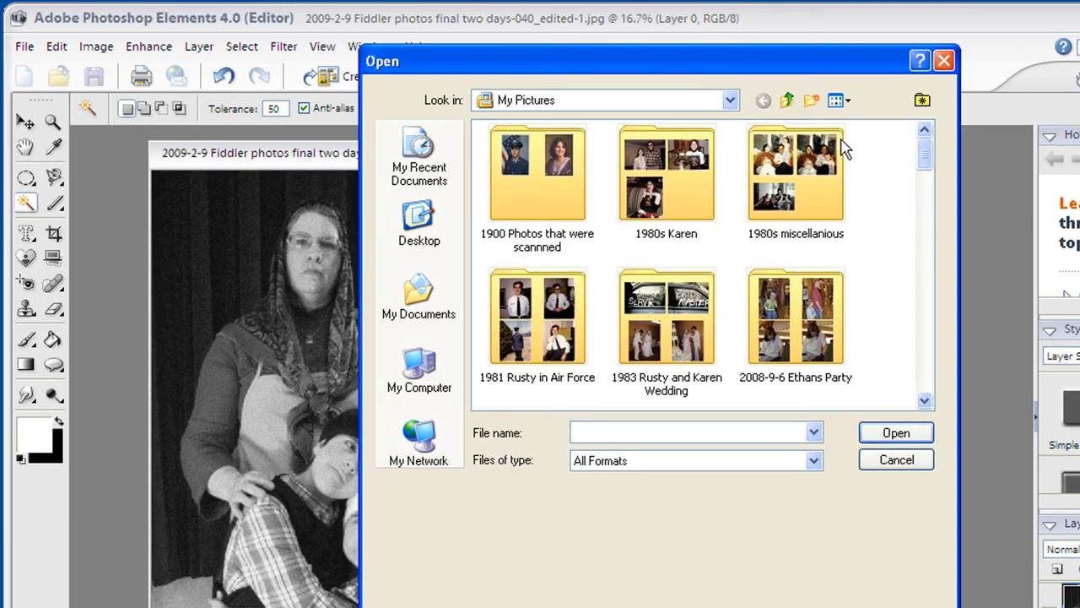
pyautogui.moveTo(929, 161); pyautogui.dragTo(926, 308)
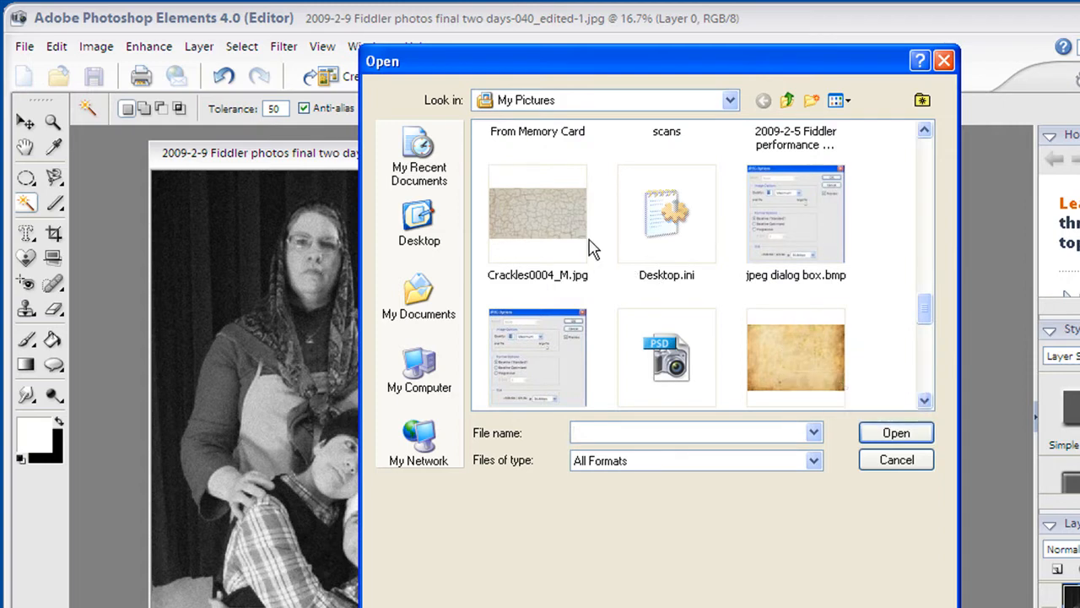
pyautogui.click(533, 211)
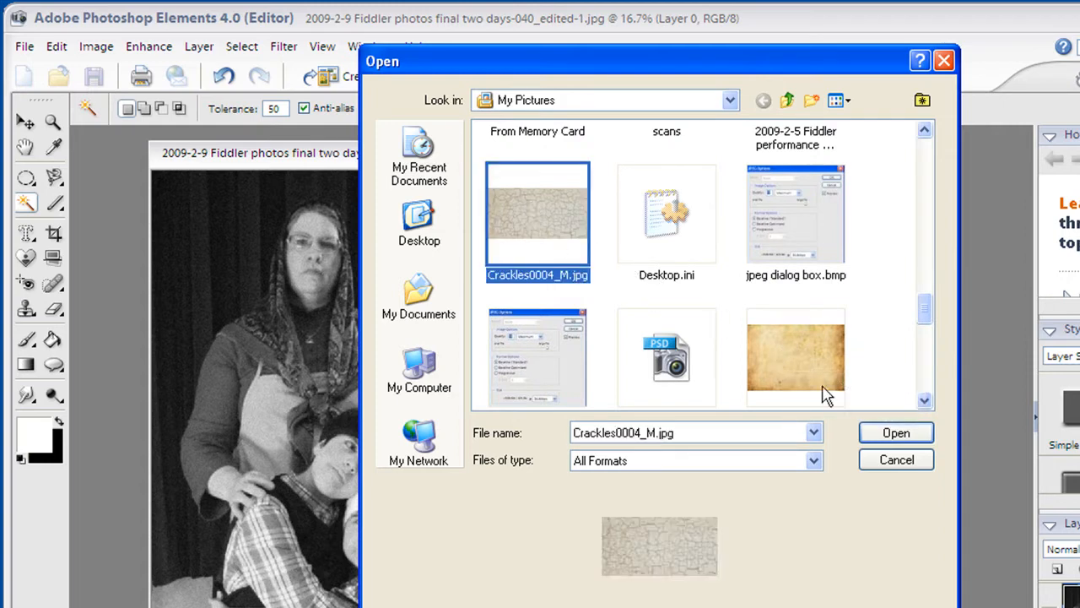
pyautogui.click(893, 435)
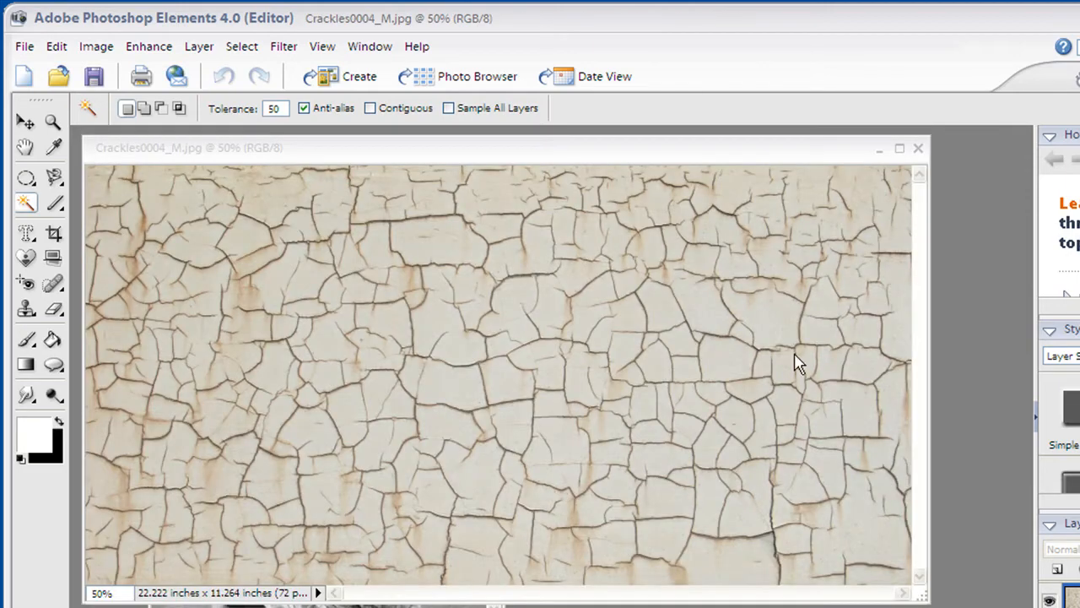
pyautogui.moveTo(681, 158); pyautogui.dragTo(744, 205)
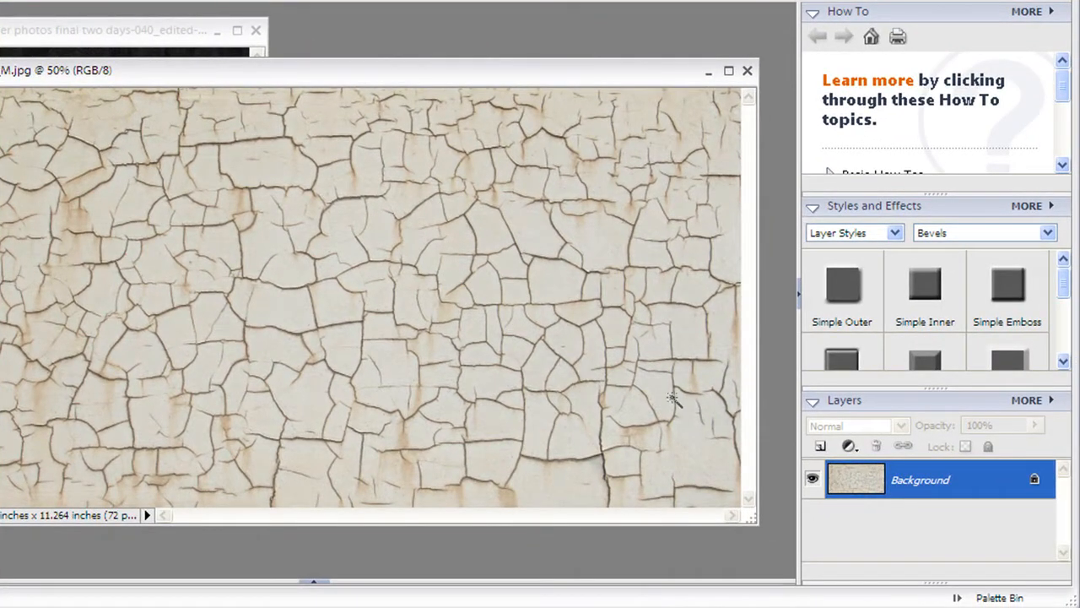
# Convert the crackle texture's background into a regular layer and delete its light paint areas with the Magic Wand, leaving only the cracks.
pyautogui.doubleClick(903, 481)
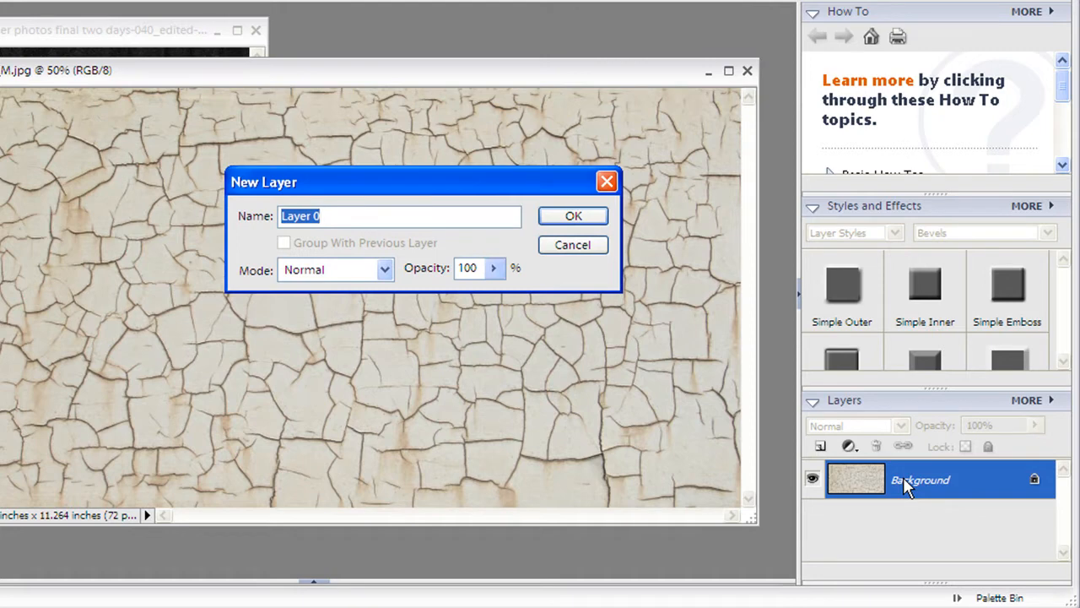
pyautogui.press('Return')
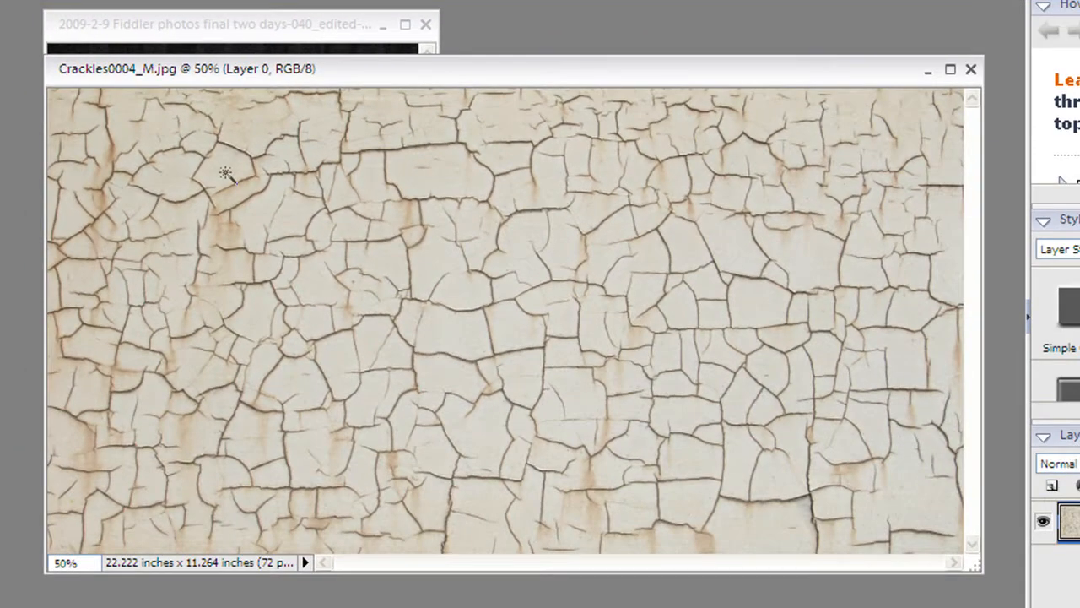
pyautogui.click(225, 172)
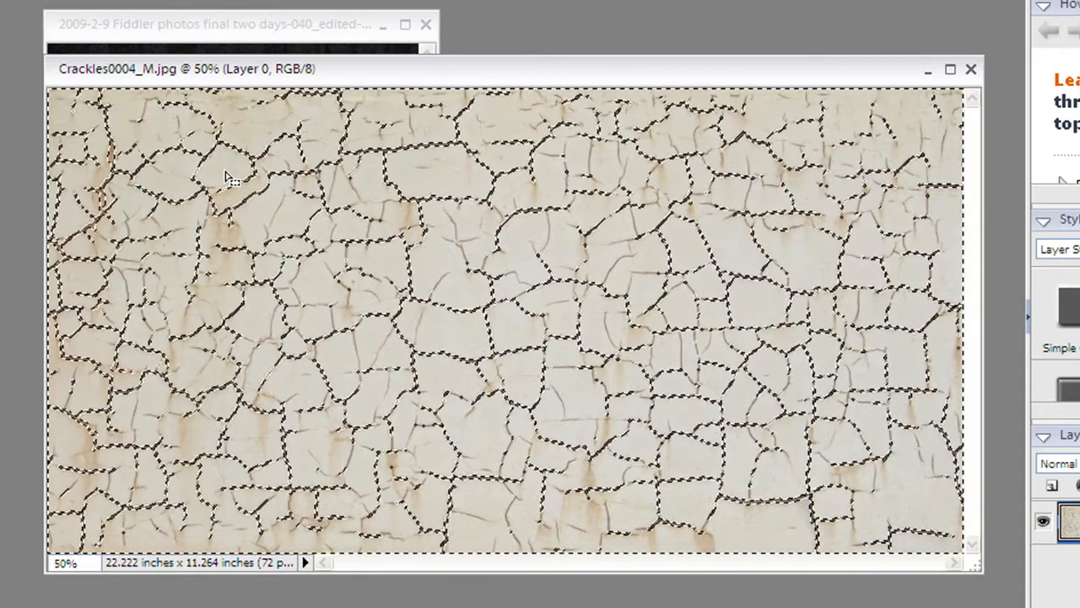
pyautogui.press('Delete')
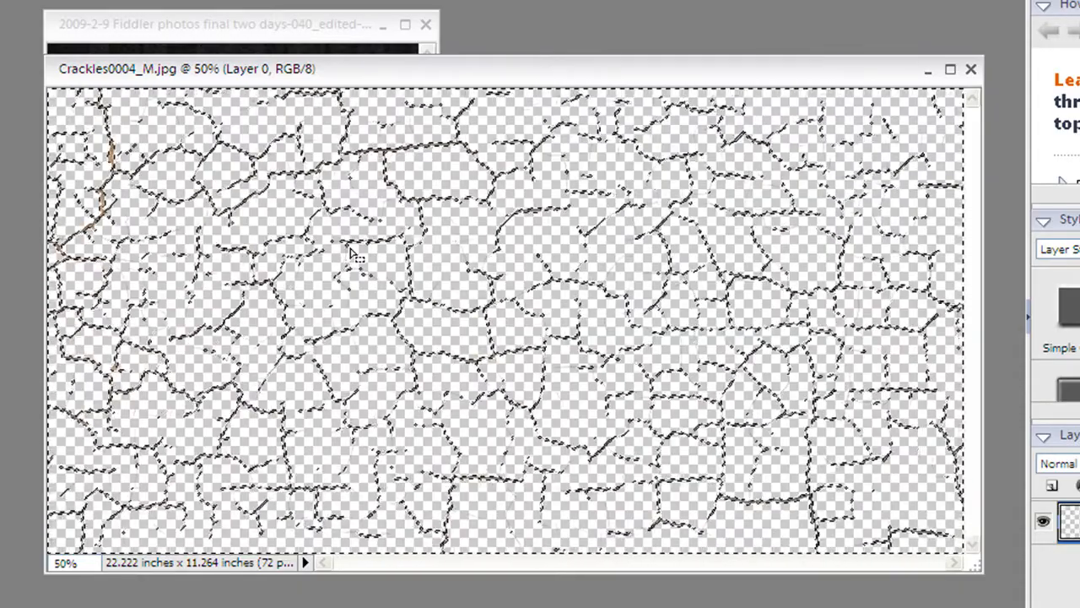
pyautogui.hotkey('ctrl', 'd')
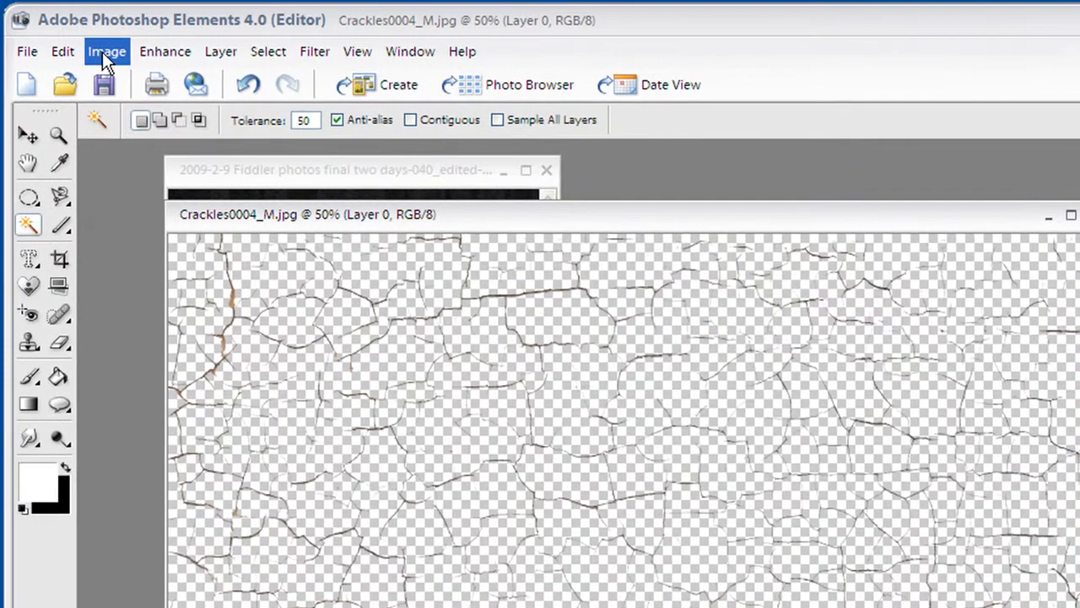
# Rotate the crackle texture image 90° right and reposition its window beside the portrait so both are visible.
pyautogui.click(105, 52)
pyautogui.moveTo(110, 73)
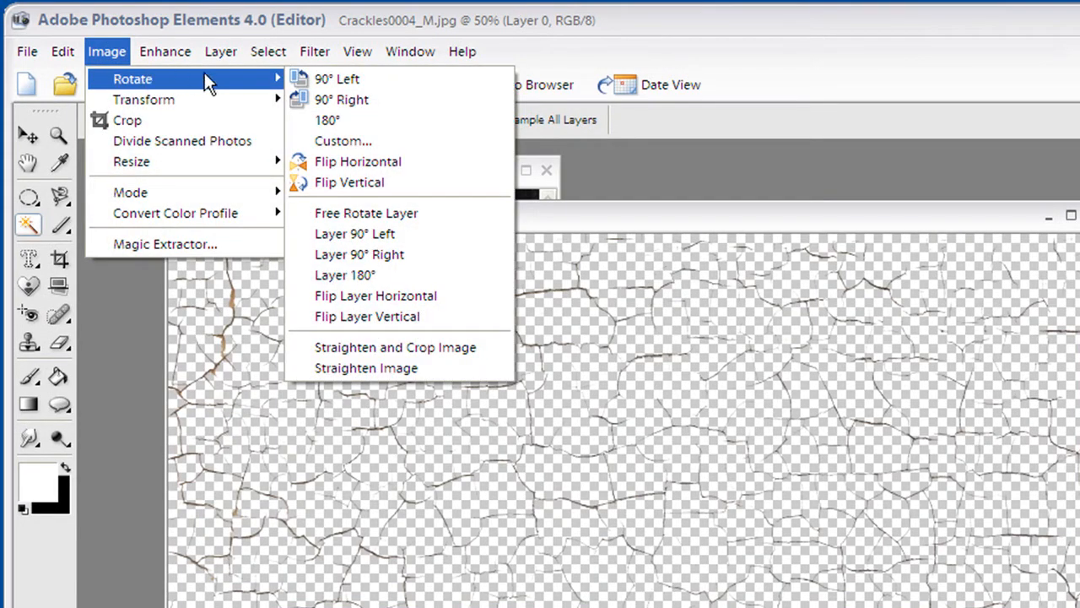
pyautogui.click(319, 101)
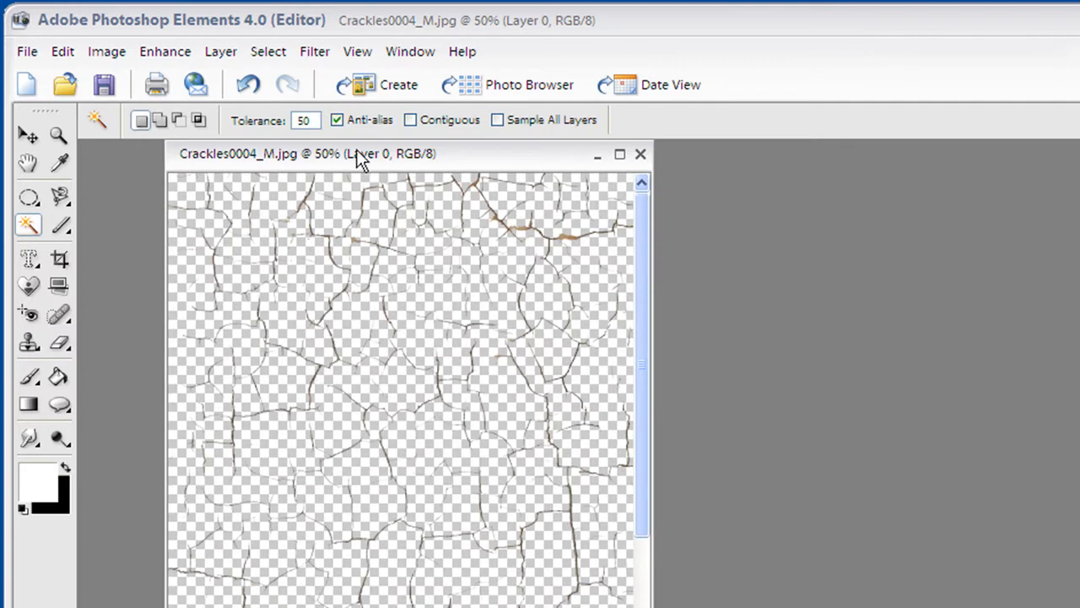
pyautogui.moveTo(357, 162); pyautogui.dragTo(787, 162)
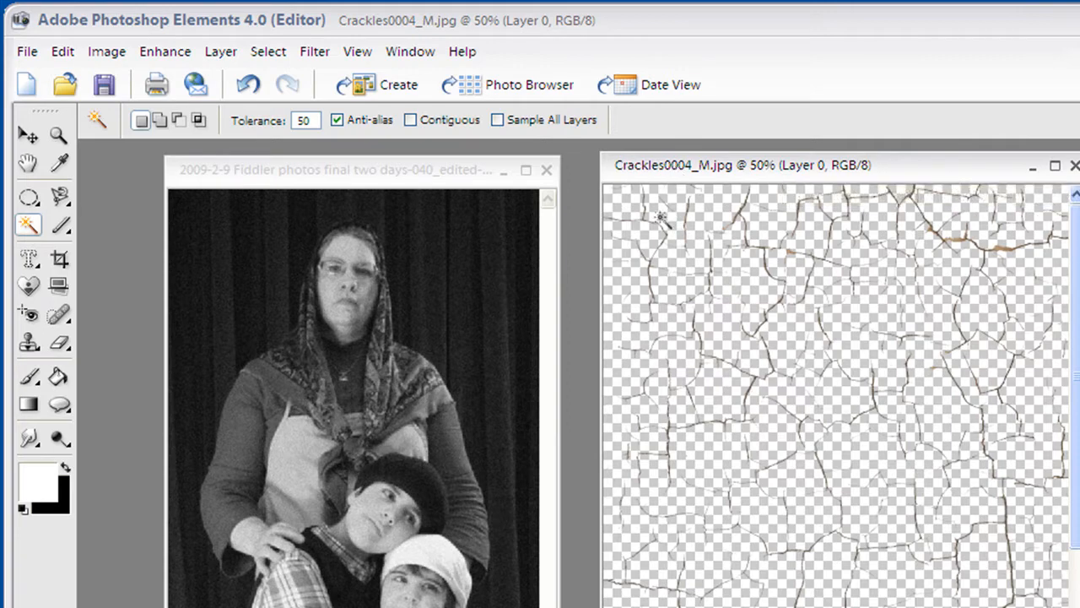
# Add a new blank layer to the portrait, and copy the entire crackle texture into the portrait.
pyautogui.click(417, 173)
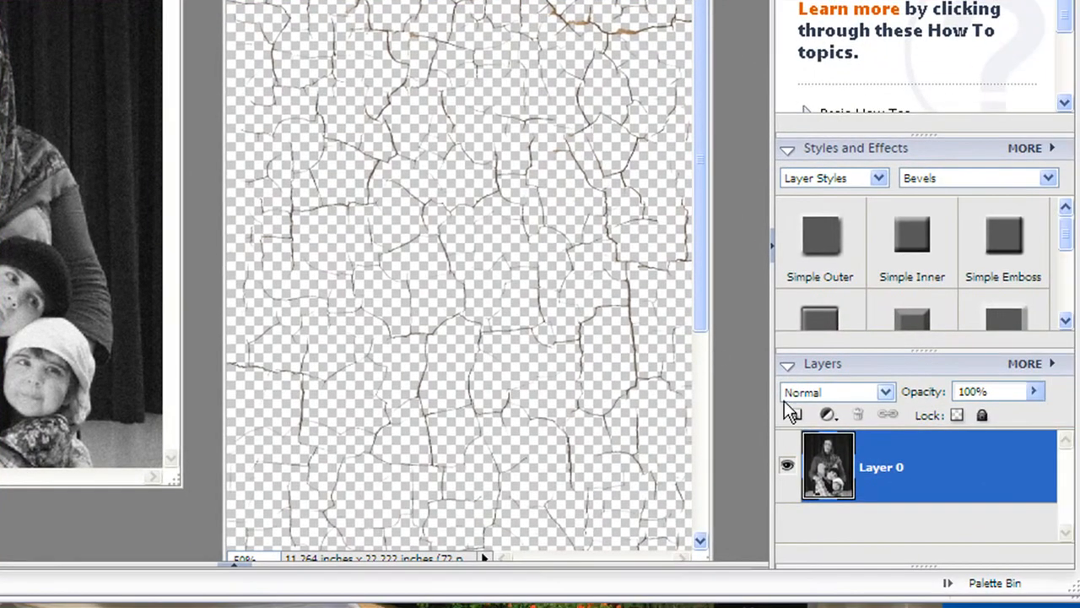
pyautogui.click(797, 414)
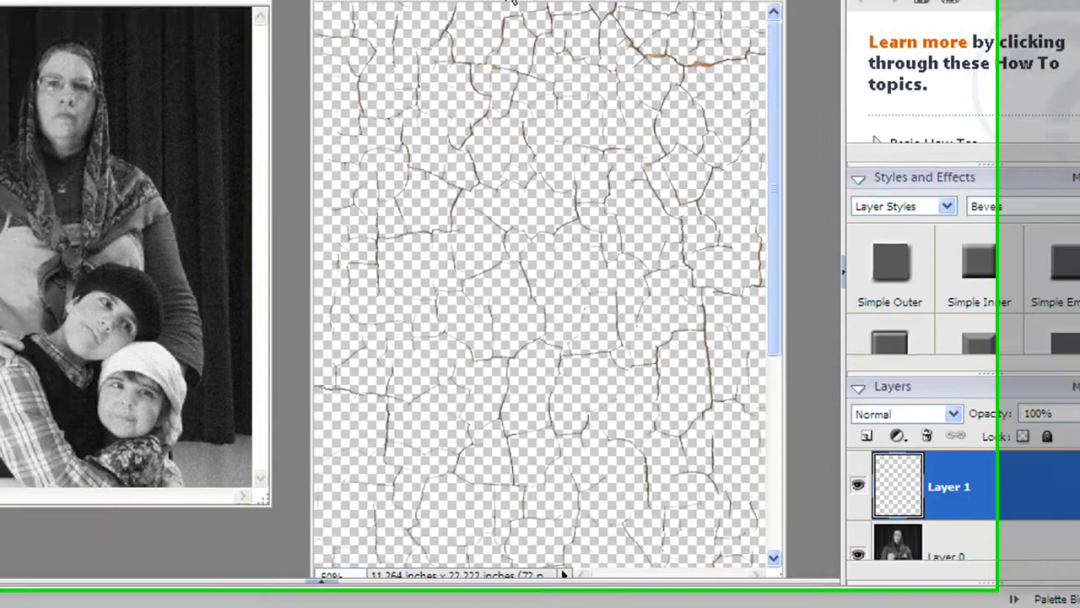
pyautogui.click(612, 31)
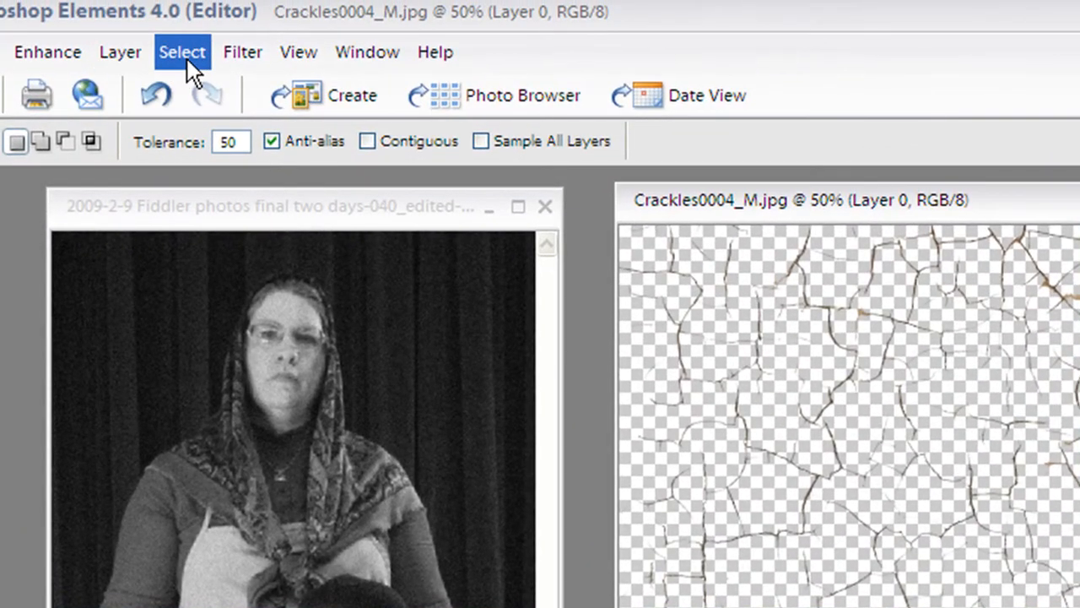
pyautogui.click(188, 61)
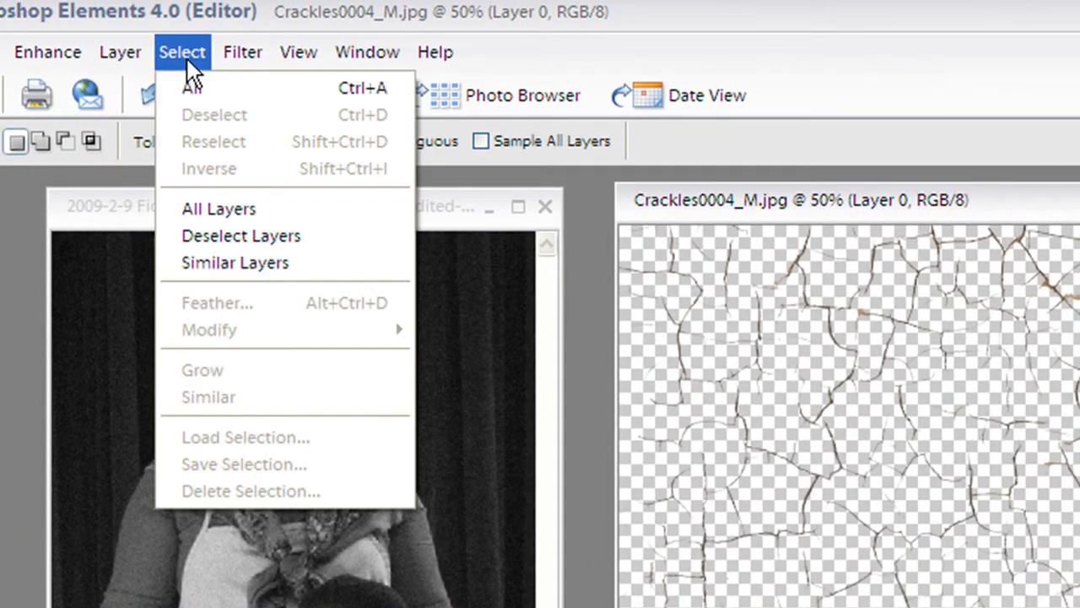
pyautogui.click(186, 90)
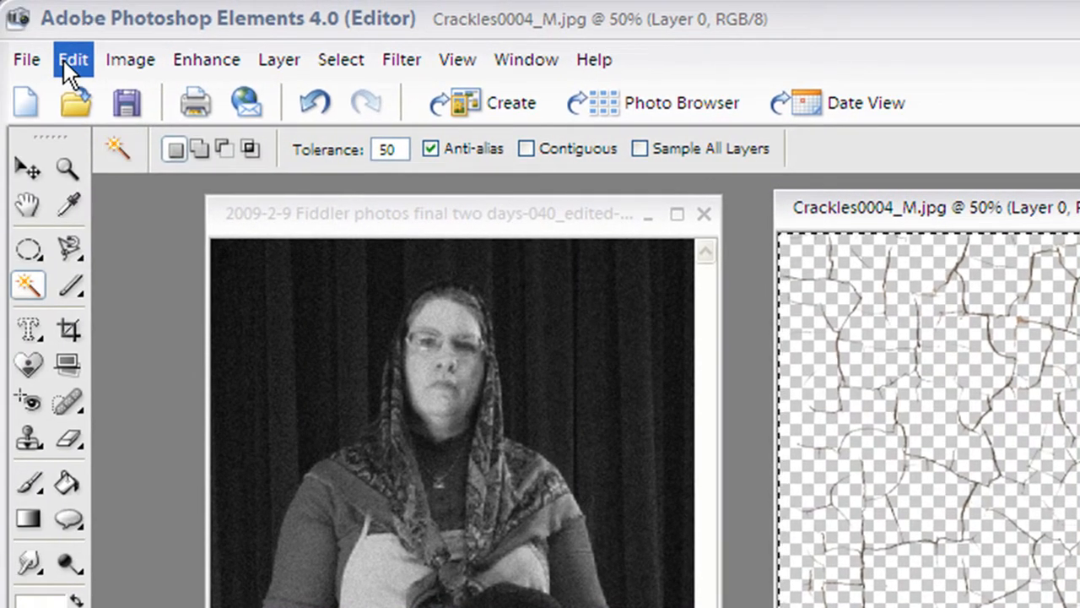
pyautogui.click(68, 59)
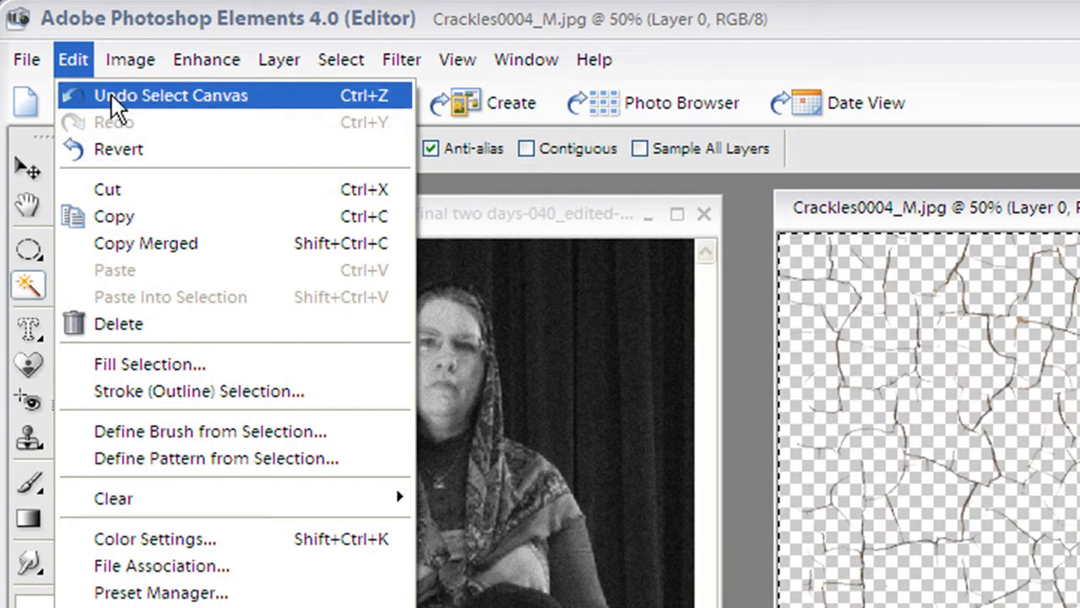
pyautogui.click(118, 211)
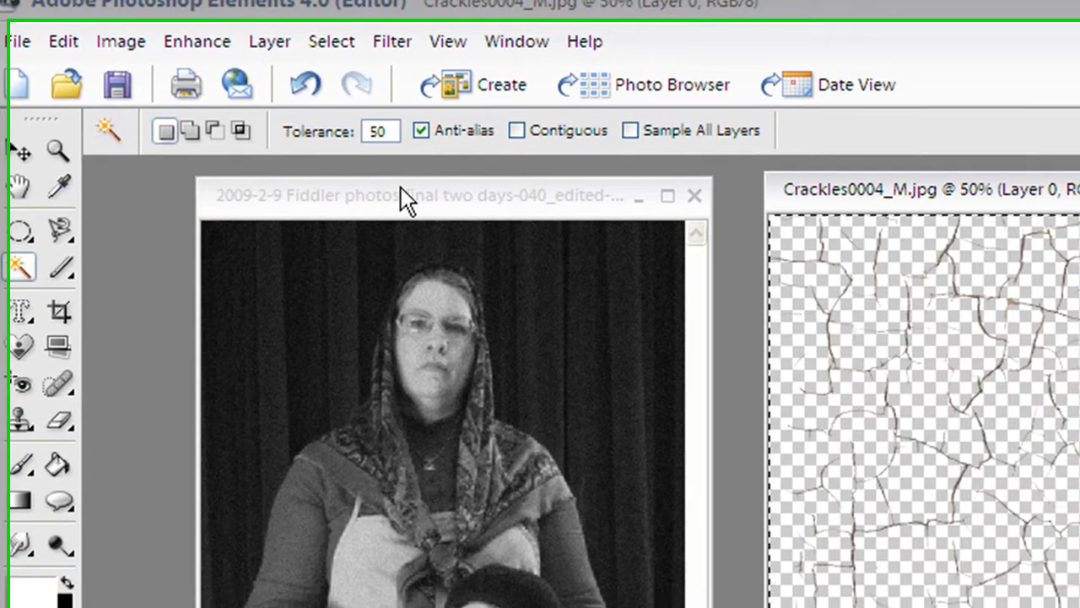
pyautogui.click(405, 216)
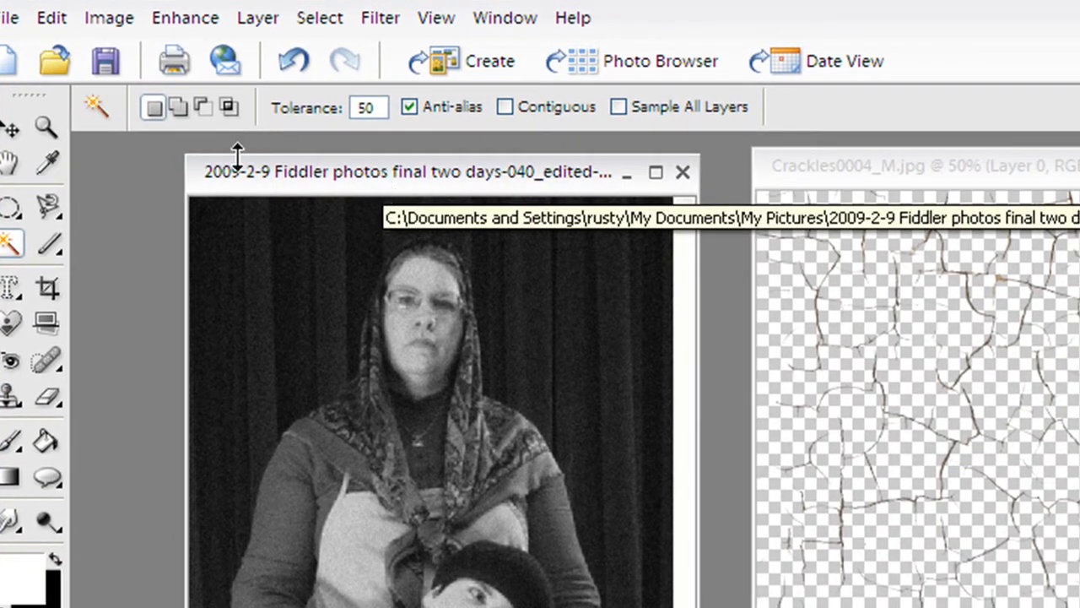
pyautogui.click(51, 23)
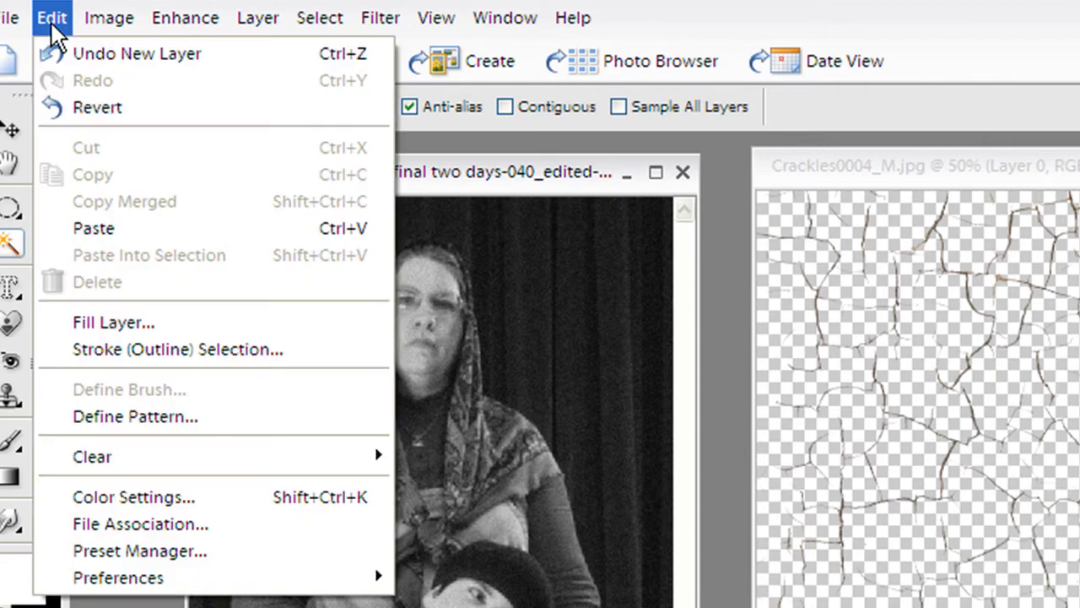
pyautogui.click(102, 226)
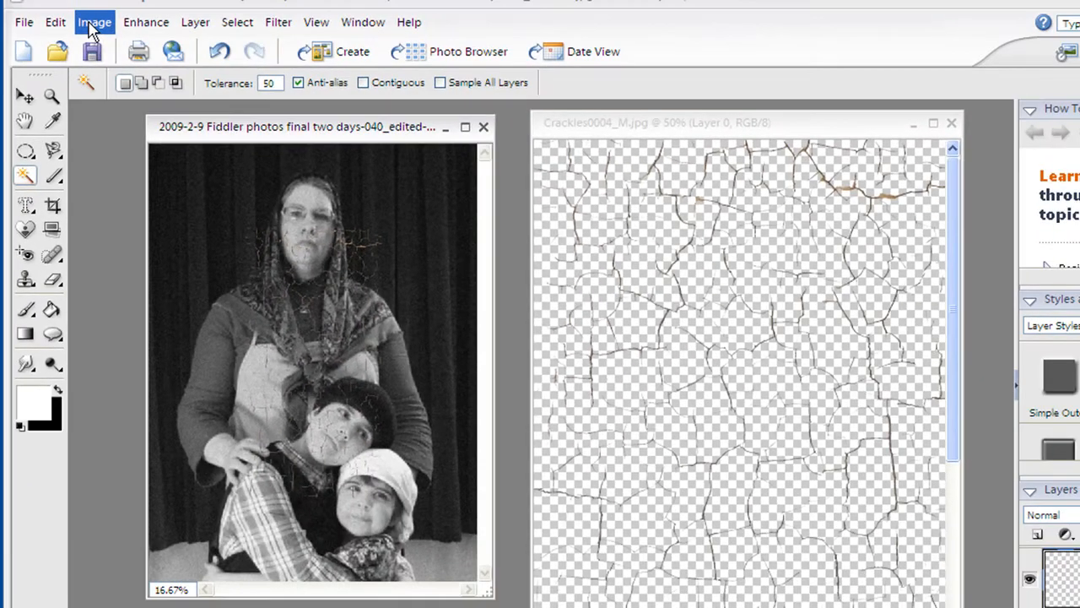
# Free Transform the pasted cracks to cover the whole portrait, at 239.7% width and 162.0% height.
pyautogui.click(94, 22)
pyautogui.moveTo(164, 71)
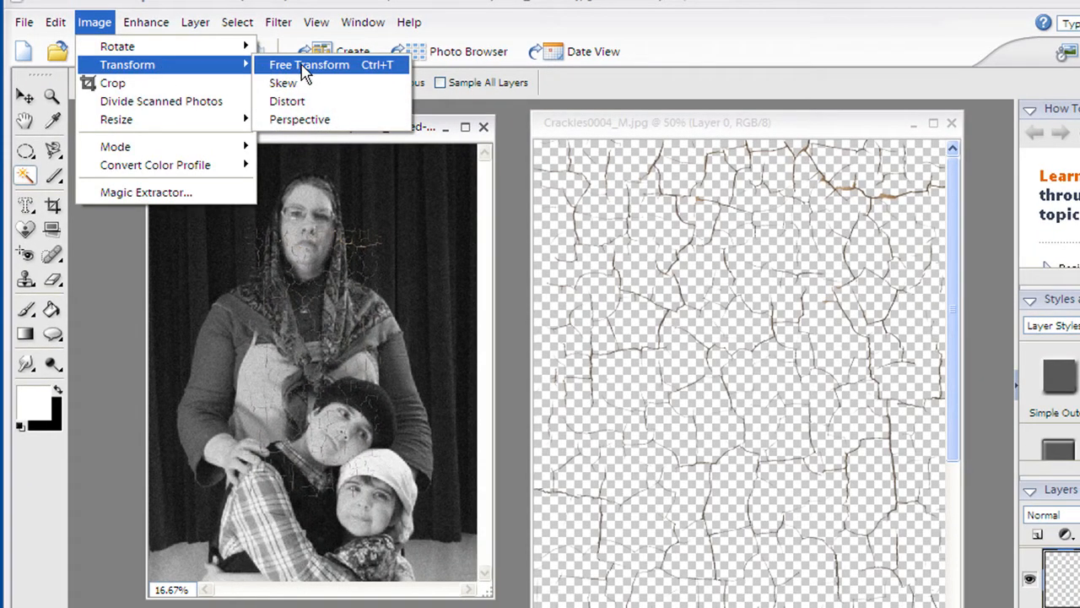
pyautogui.click(306, 67)
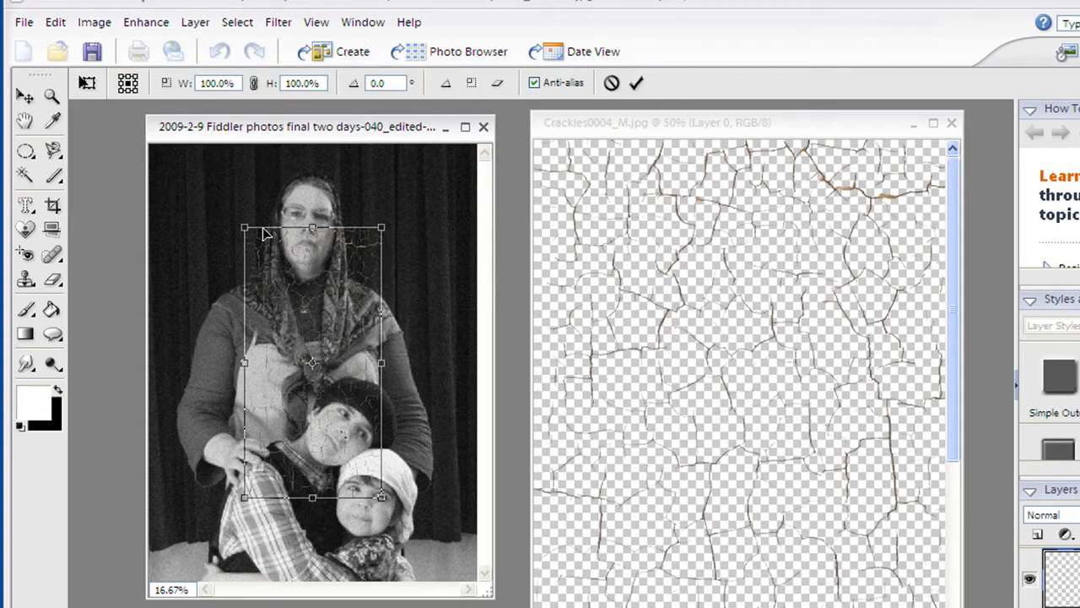
pyautogui.moveTo(245, 230); pyautogui.dragTo(149, 145)
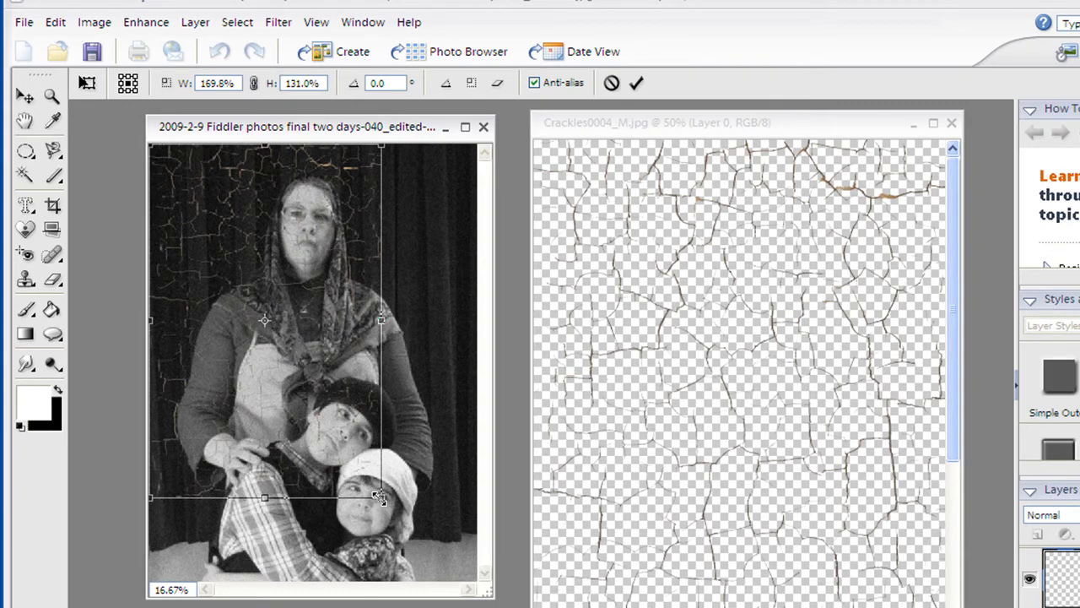
pyautogui.moveTo(381, 498); pyautogui.dragTo(471, 575)
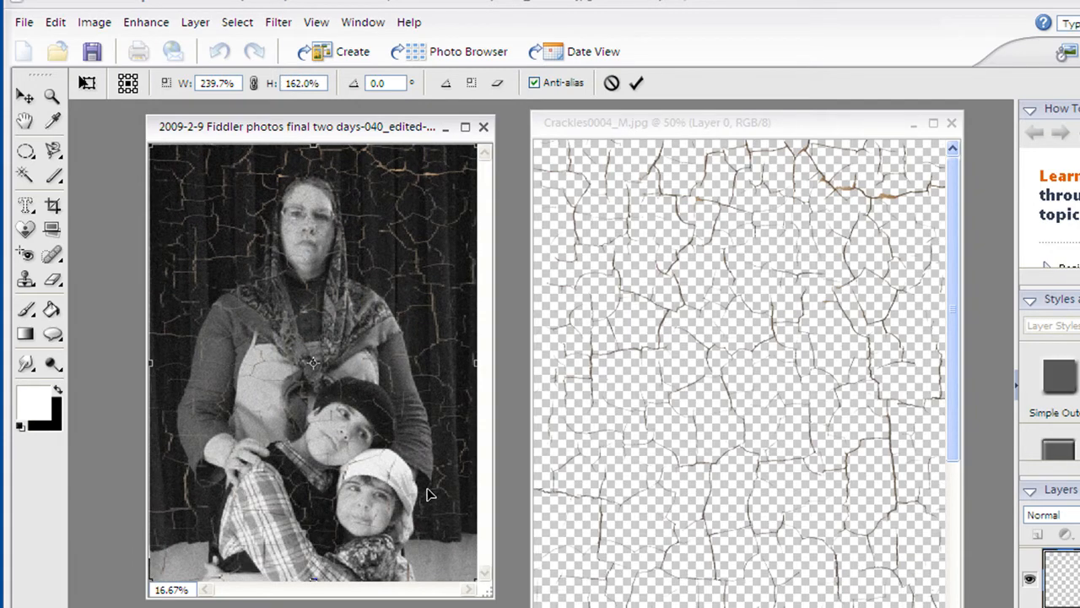
pyautogui.press('w')
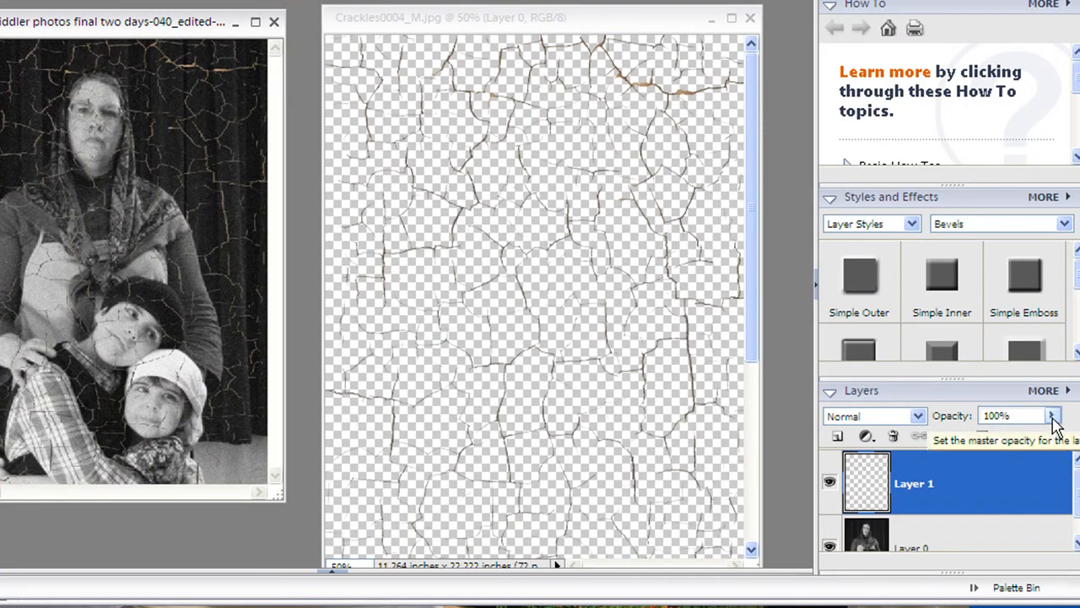
# Lower the opacity of the portrait's crack layer so the cracks look fainter.
pyautogui.click(1054, 418)
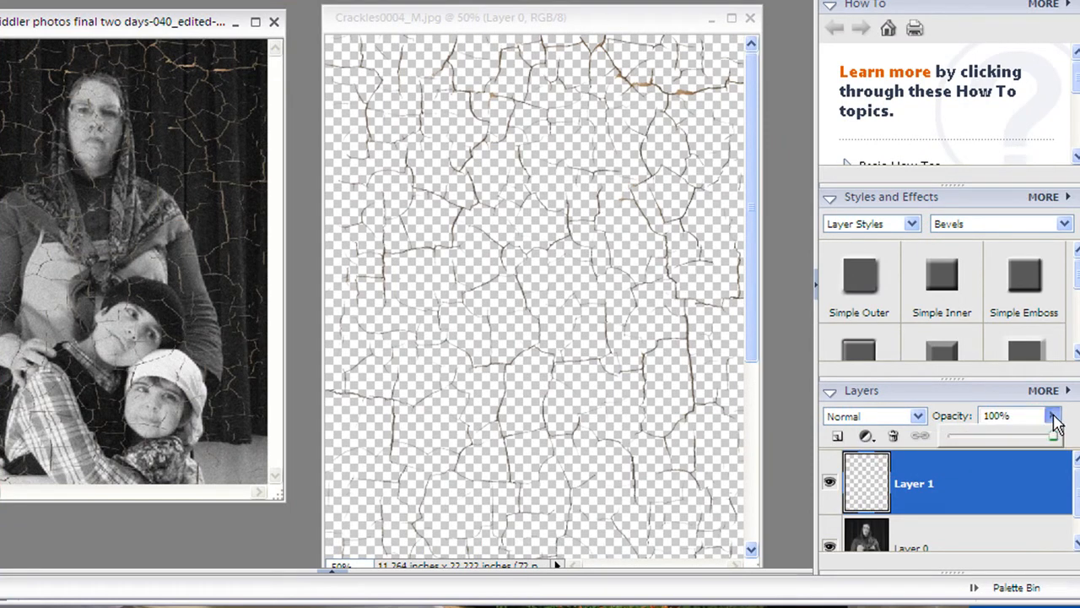
pyautogui.moveTo(1050, 438); pyautogui.dragTo(991, 439)
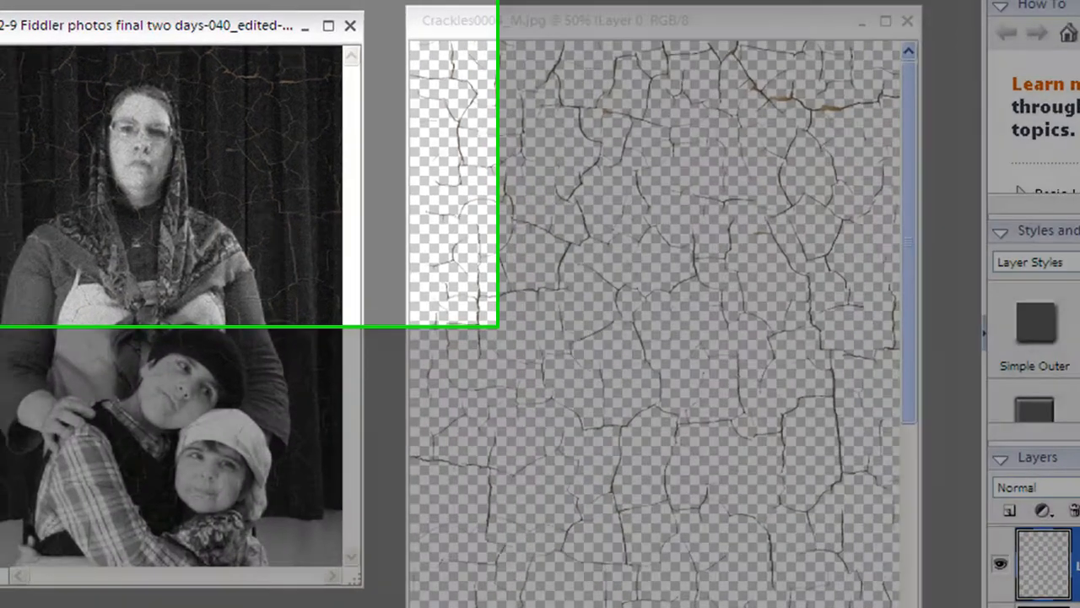